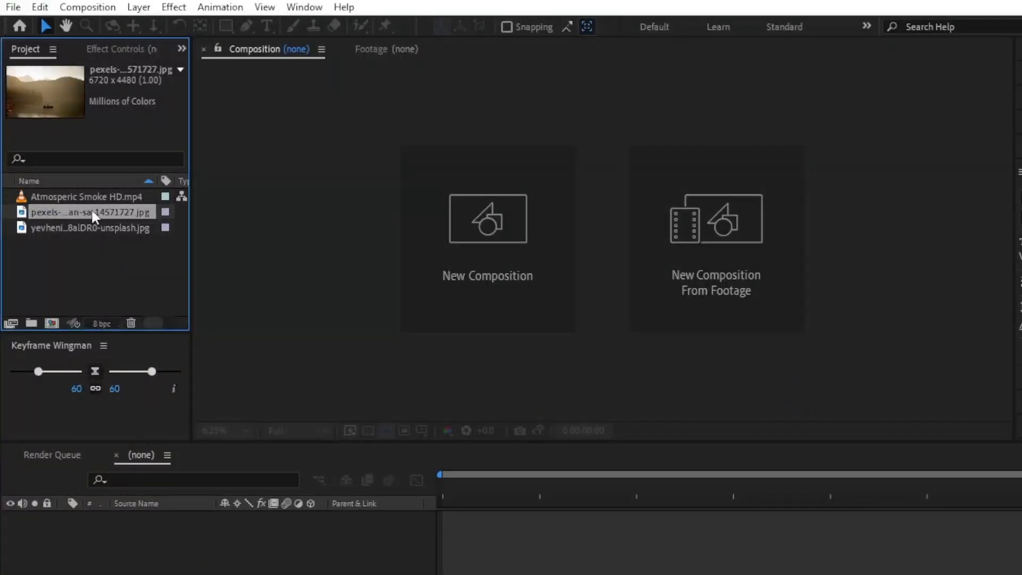
# Create a composition from the pexels 14571727.jpg lake photo and duplicate its layer twice
pyautogui.moveTo(91, 208); pyautogui.dragTo(625, 371)
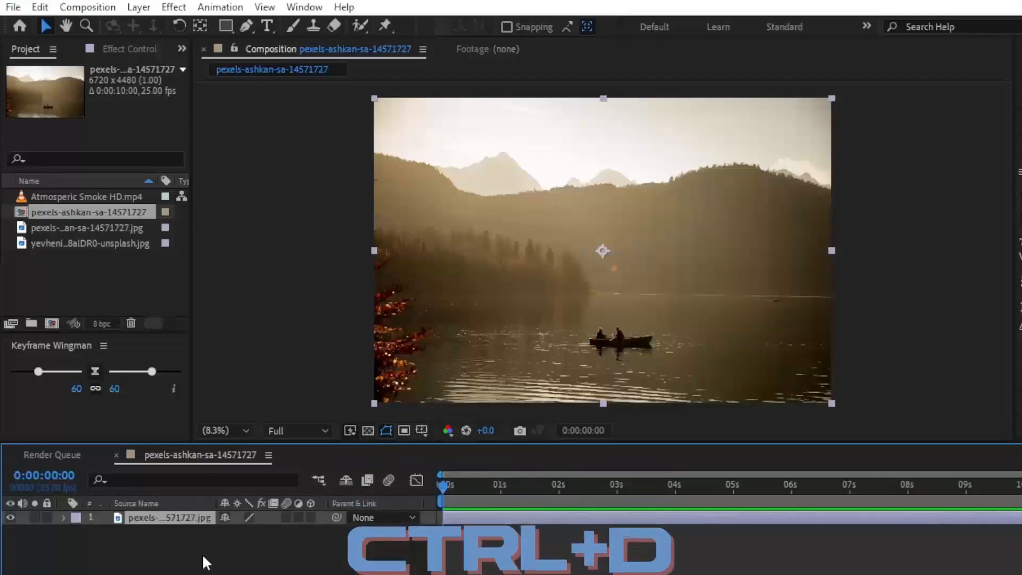
pyautogui.hotkey('ctrl', 'd')
pyautogui.hotkey('ctrl', 'd')
# Rename the lowest of the three photo layers BG and the middle one fill
pyautogui.click(183, 545)
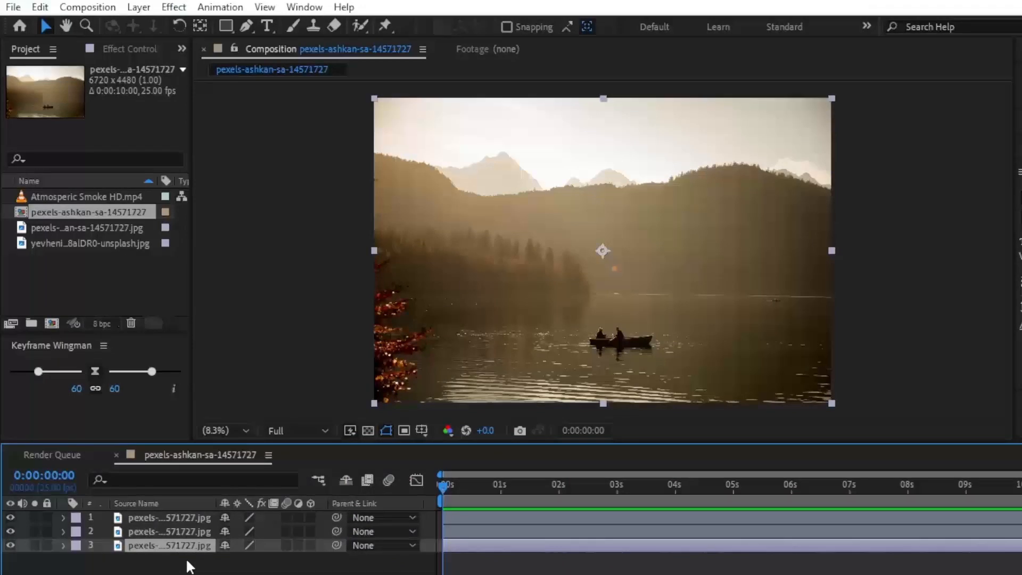
pyautogui.rightClick(183, 547)
pyautogui.click(216, 521)
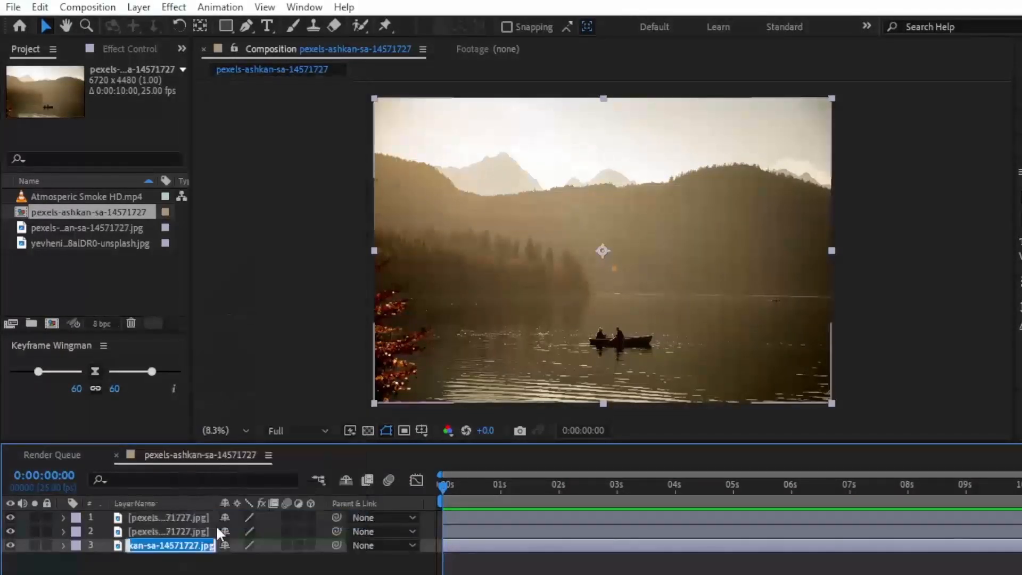
pyautogui.write('BG')
pyautogui.click(168, 532)
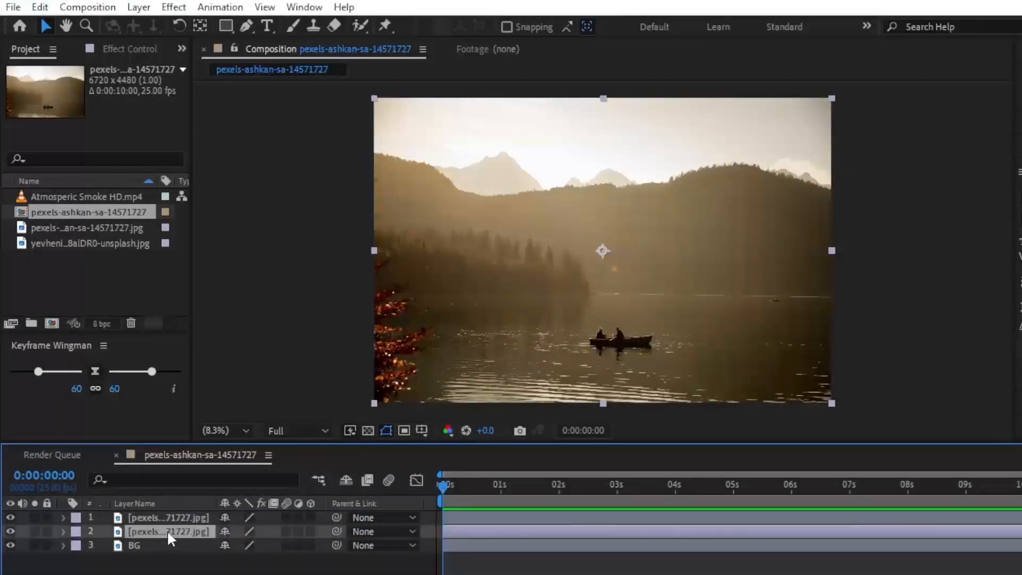
pyautogui.rightClick(167, 529)
pyautogui.click(198, 502)
pyautogui.write('fill')
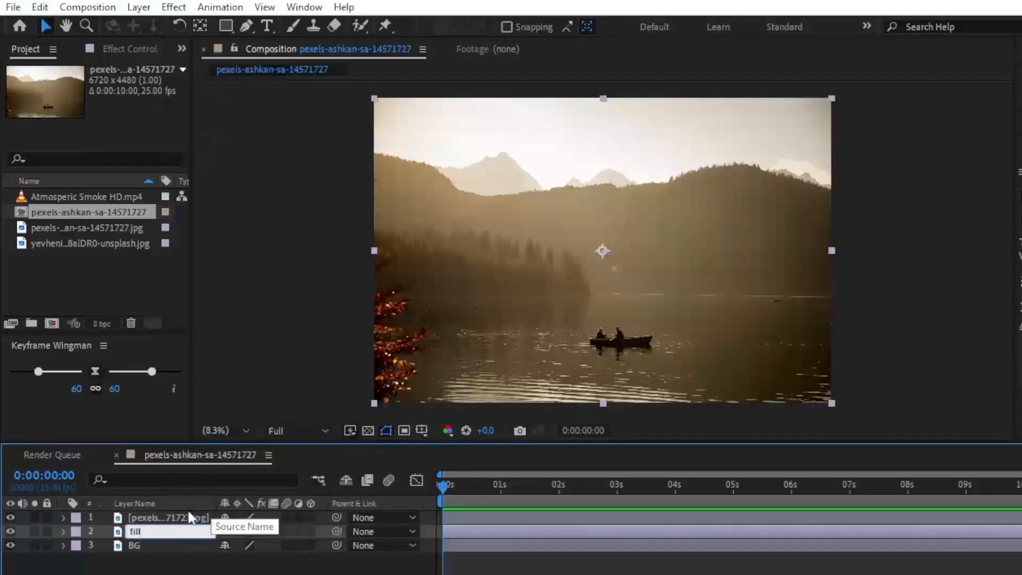
# Rename the uppermost photo layer mask and hide it
pyautogui.click(183, 514)
pyautogui.rightClick(183, 514)
pyautogui.click(218, 486)
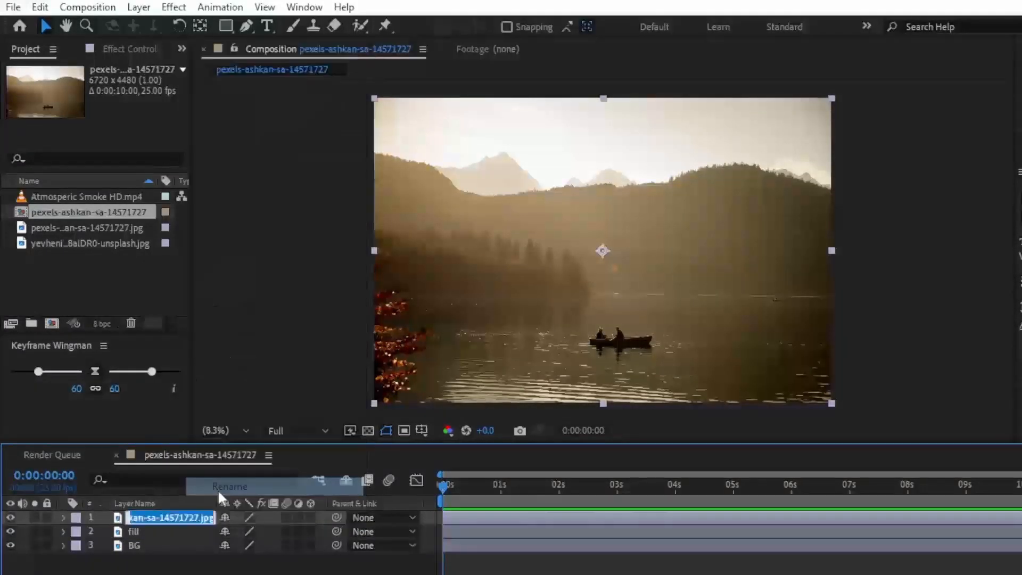
pyautogui.write('mask')
pyautogui.press('Return')
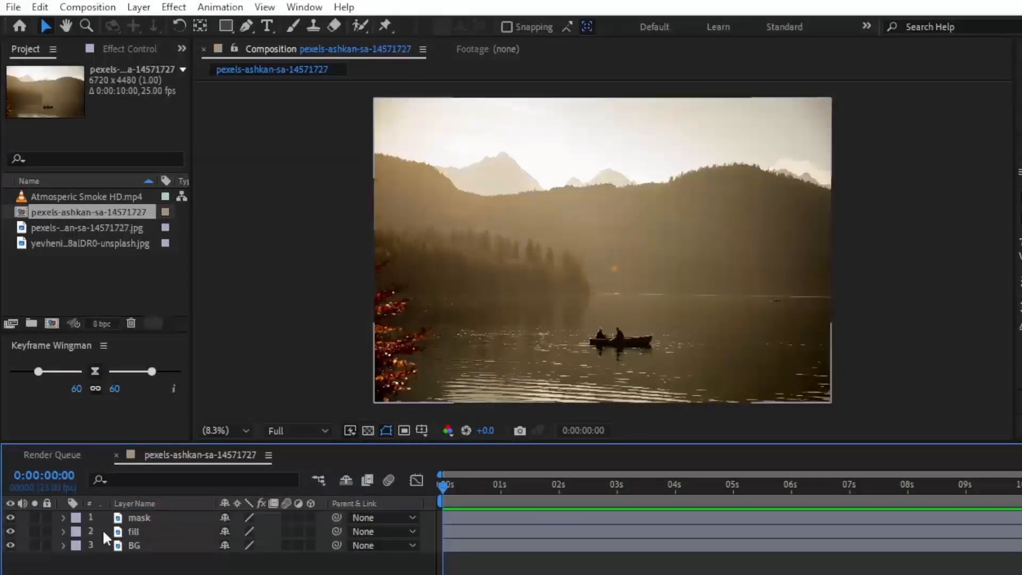
pyautogui.click(10, 516)
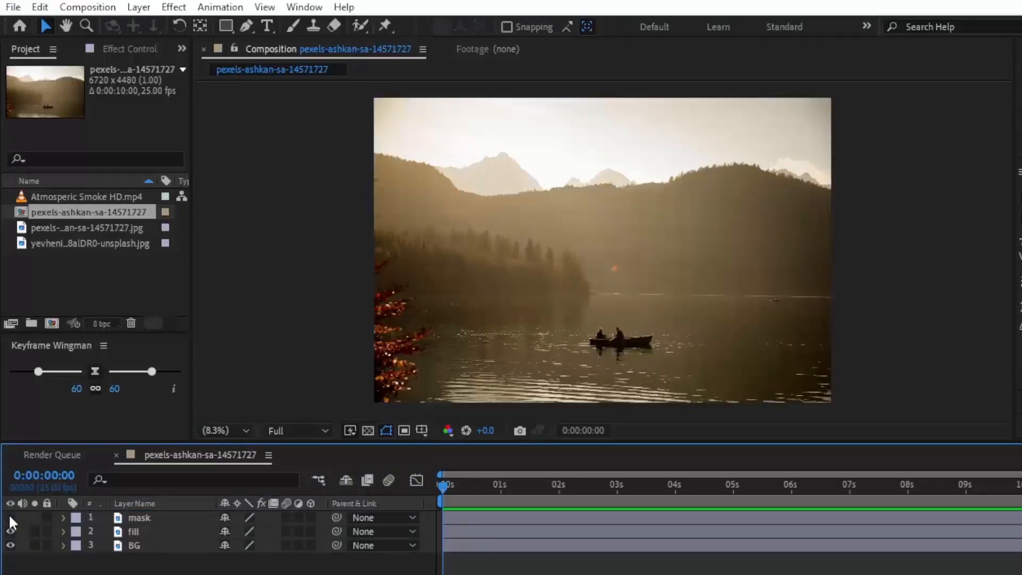
# Draw a rectangular mask on the fill layer over the open water just left of the boat
pyautogui.click(140, 530)
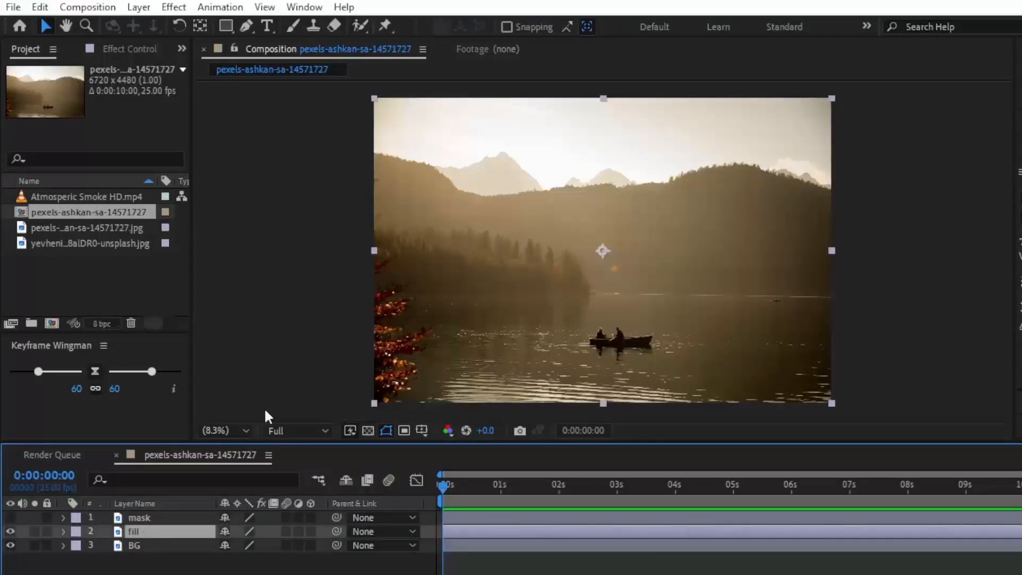
pyautogui.click(227, 25)
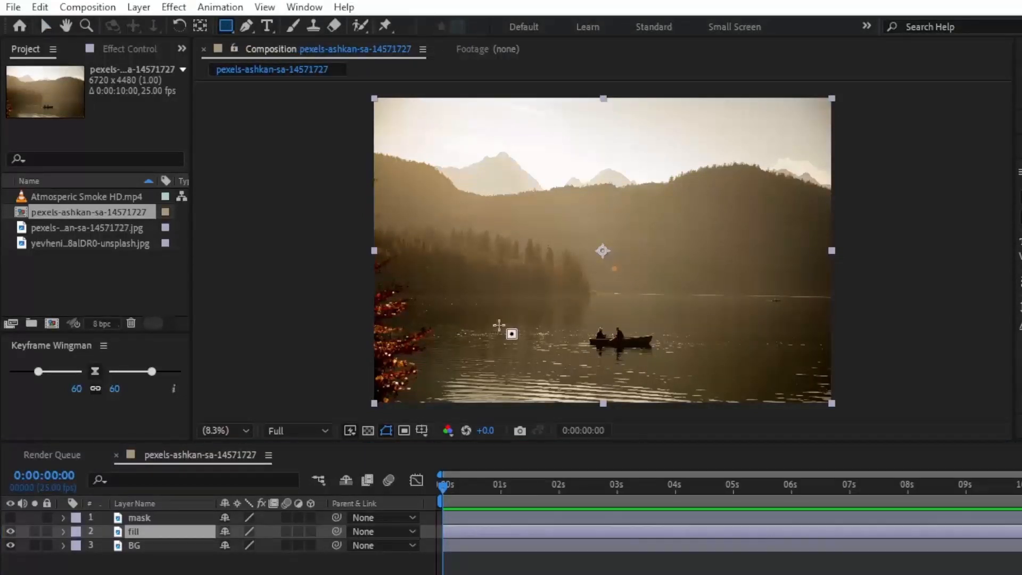
pyautogui.moveTo(498, 325); pyautogui.dragTo(581, 355)
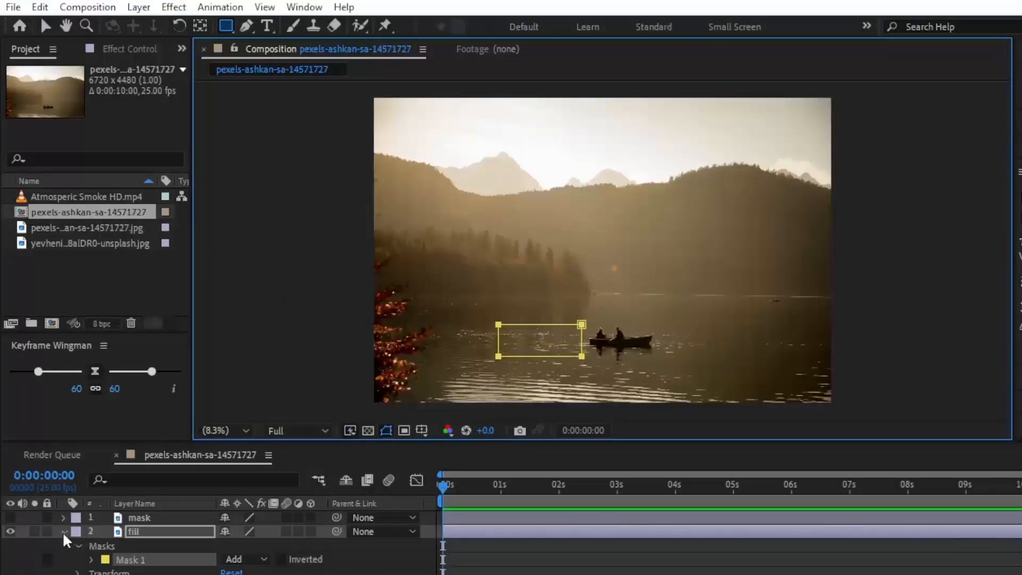
pyautogui.click(64, 532)
# Move the masked water patch of the fill layer to the right so that it covers the boat
pyautogui.click(45, 25)
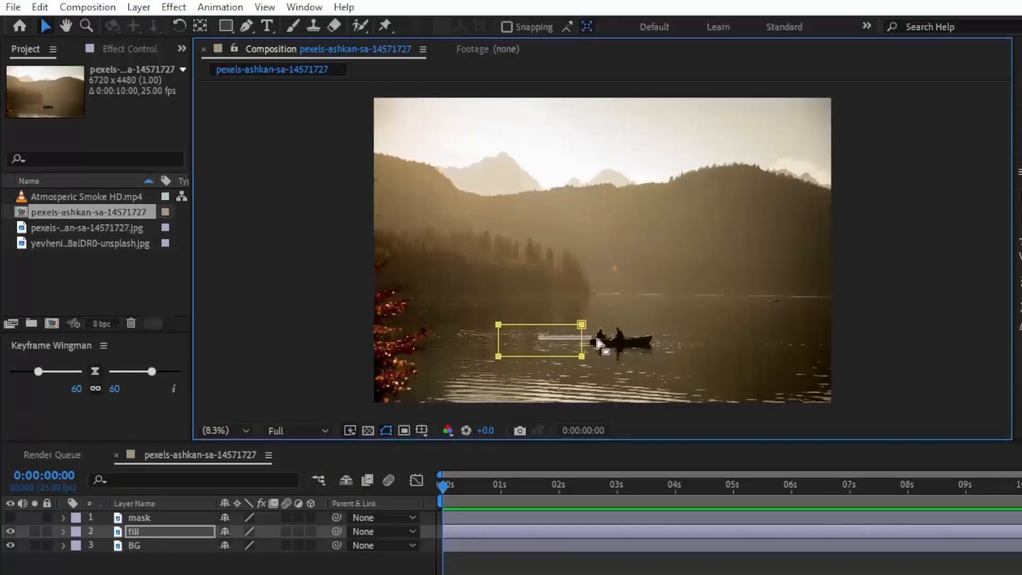
pyautogui.moveTo(551, 343); pyautogui.dragTo(626, 345)
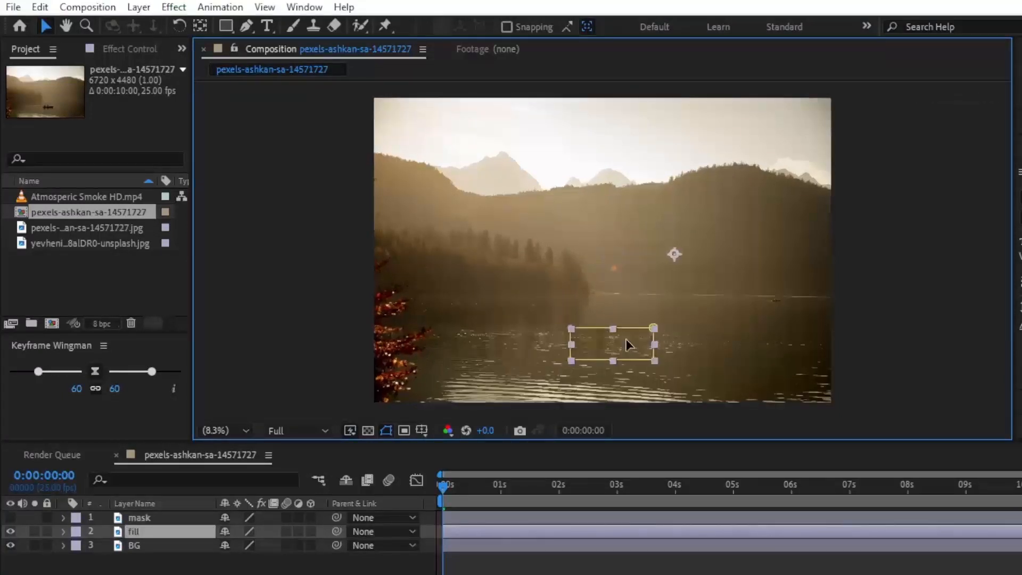
pyautogui.scroll(1, 611, 366)
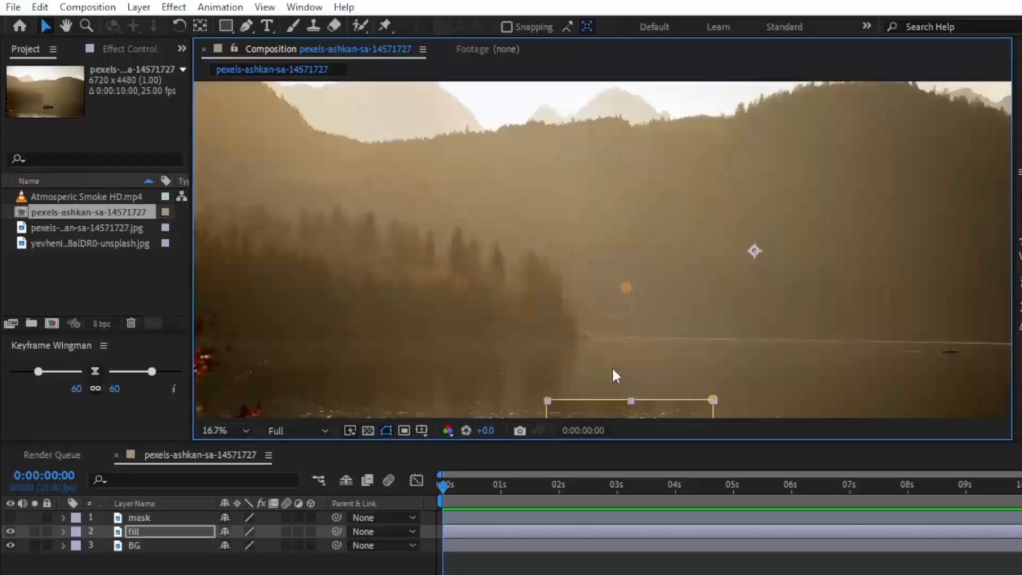
pyautogui.scroll(-3, 599, 354)
pyautogui.click(779, 230)
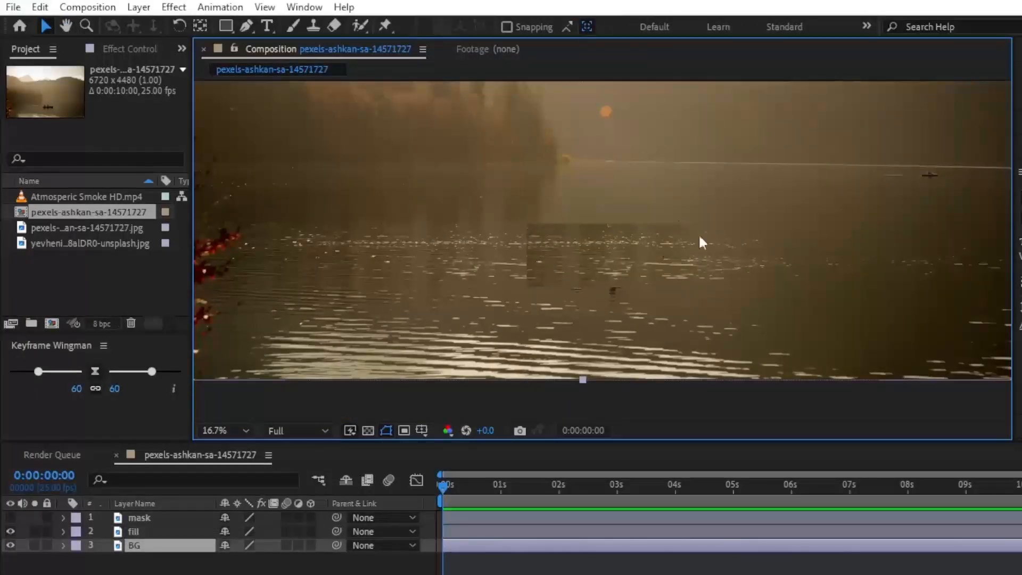
# Set the Mask Feather of the fill layer's mask to 200 pixels in both directions
pyautogui.click(127, 531)
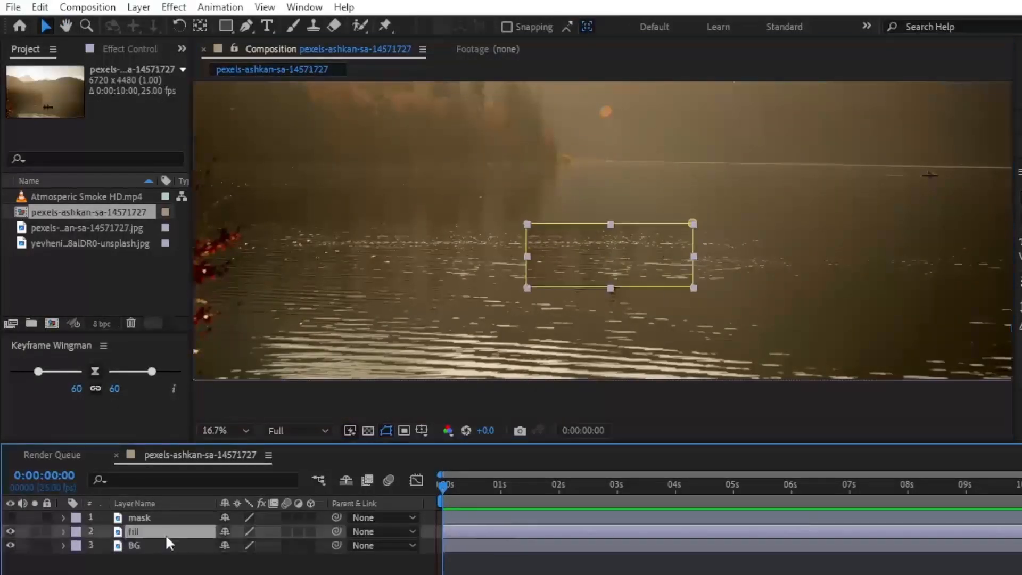
pyautogui.press('m')
pyautogui.press('m')
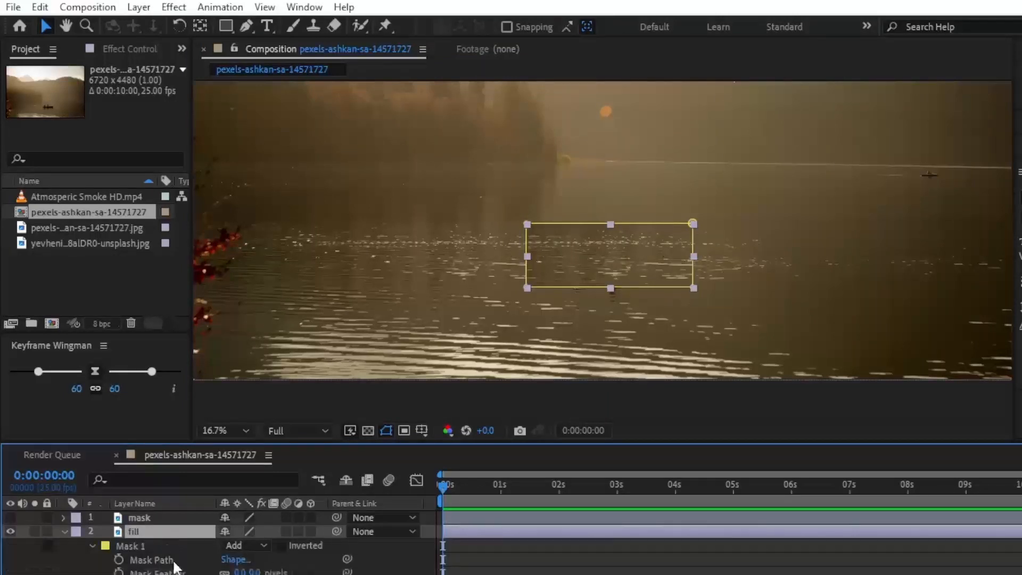
pyautogui.scroll(-2, 171, 559)
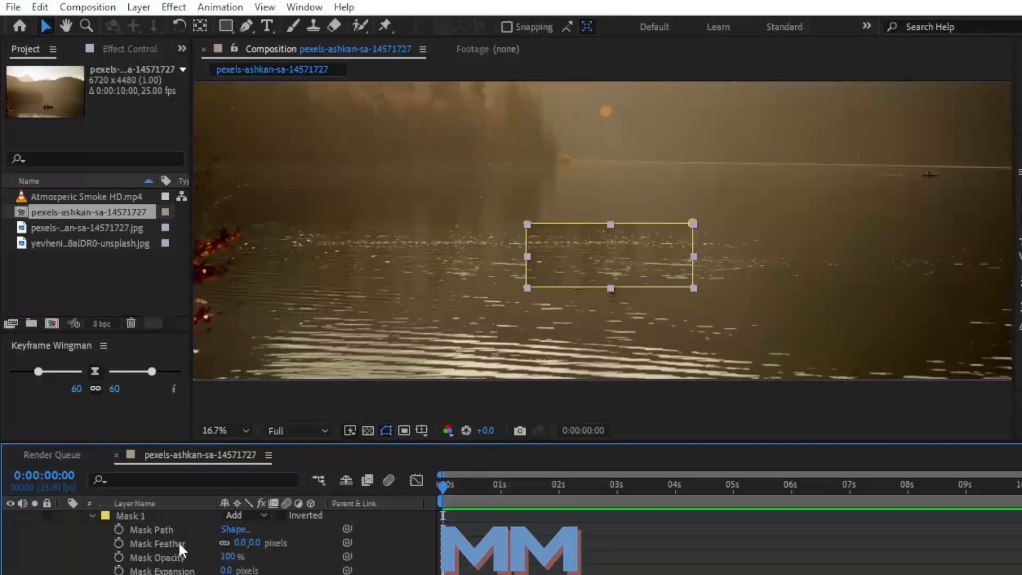
pyautogui.click(255, 543)
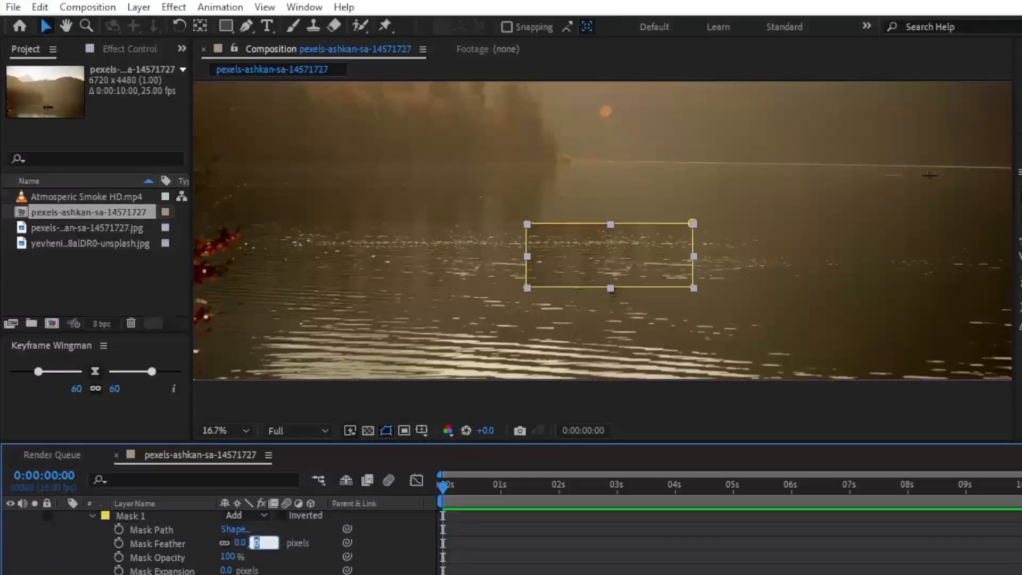
# Enlarge the fill layer's mask by moving its two upper corners slightly up and its two lower corners slightly down
pyautogui.moveTo(527, 224); pyautogui.dragTo(526, 215)
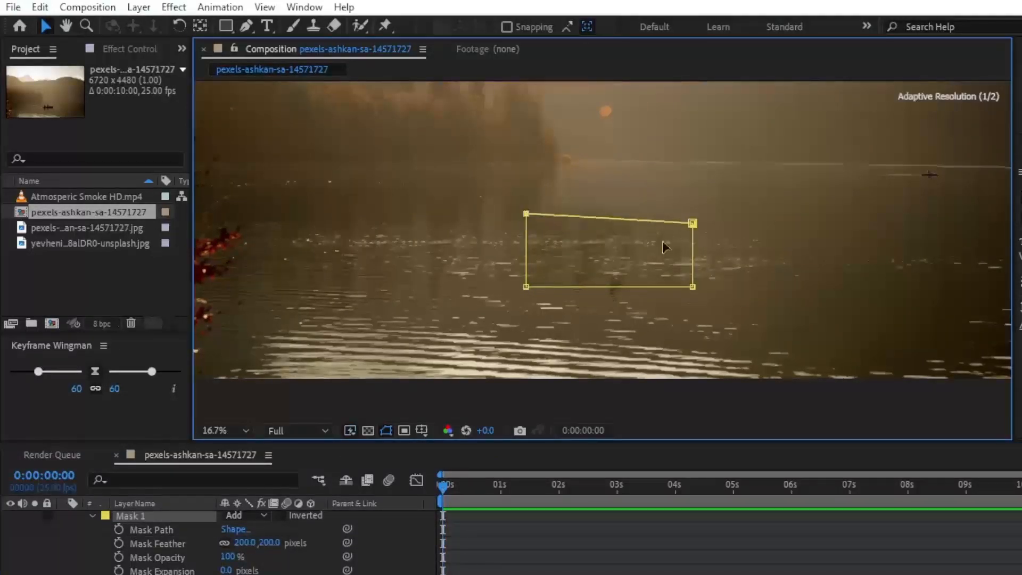
pyautogui.moveTo(693, 223); pyautogui.dragTo(691, 216)
pyautogui.moveTo(692, 287); pyautogui.dragTo(692, 300)
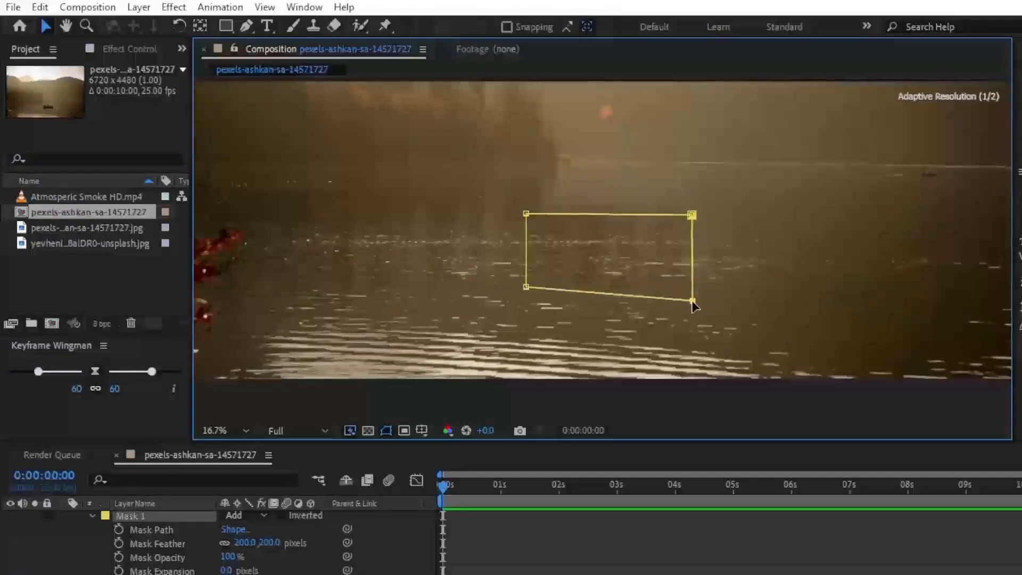
pyautogui.moveTo(526, 287); pyautogui.dragTo(526, 302)
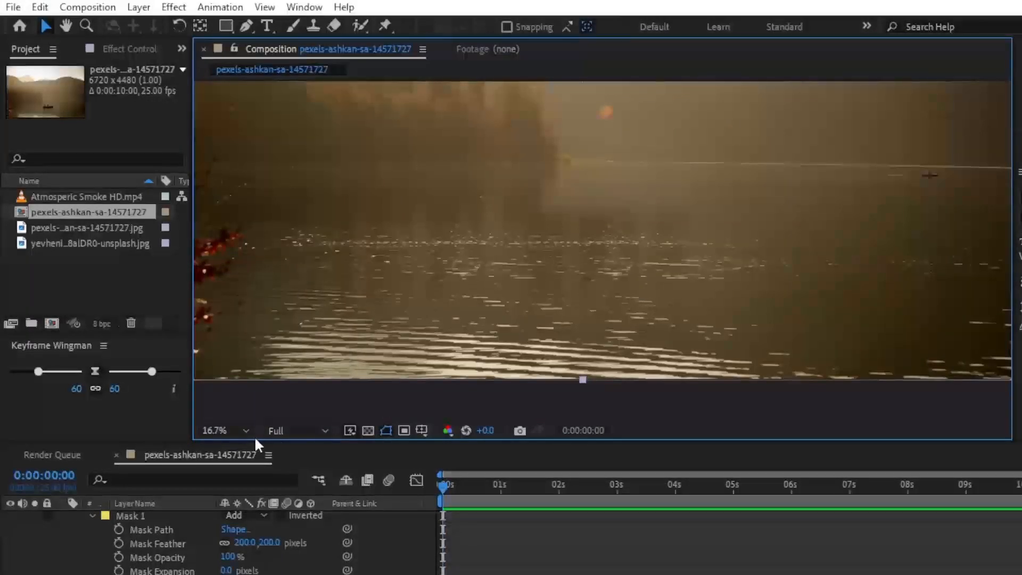
pyautogui.click(241, 430)
pyautogui.click(238, 144)
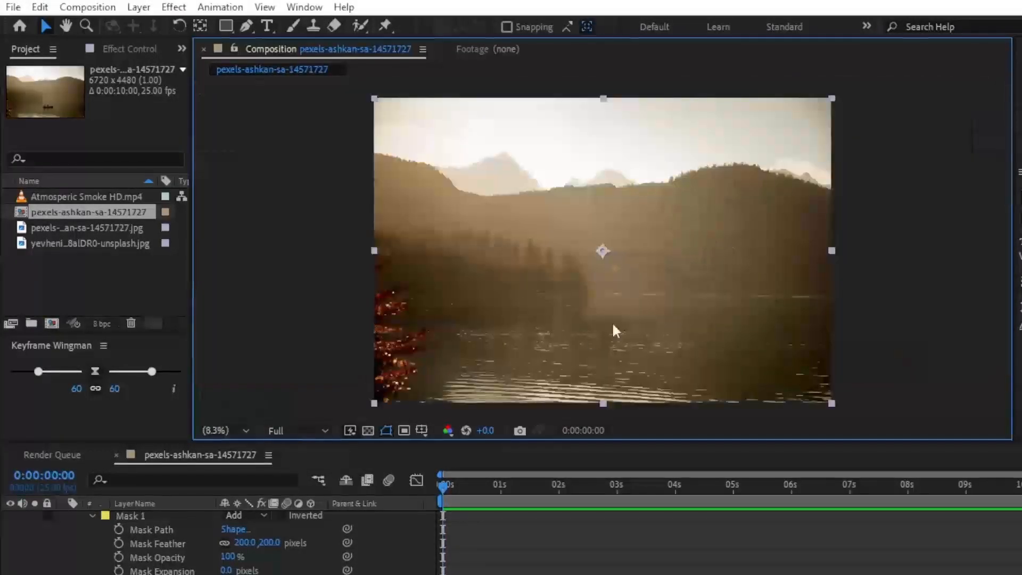
# Parent the fill layer to the BG layer
pyautogui.click(82, 560)
pyautogui.scroll(1, 122, 568)
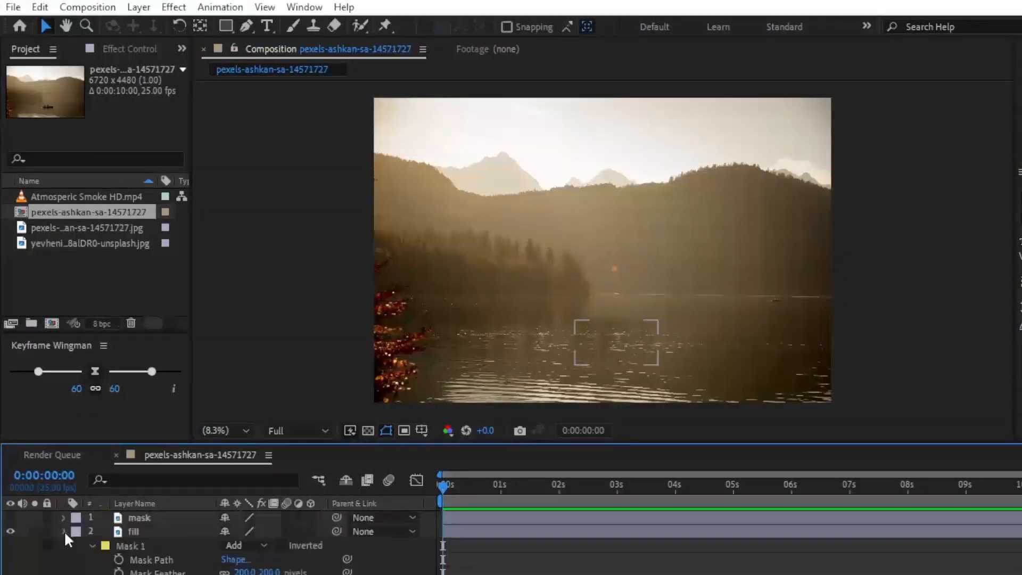
pyautogui.click(63, 532)
pyautogui.moveTo(198, 440); pyautogui.dragTo(198, 394)
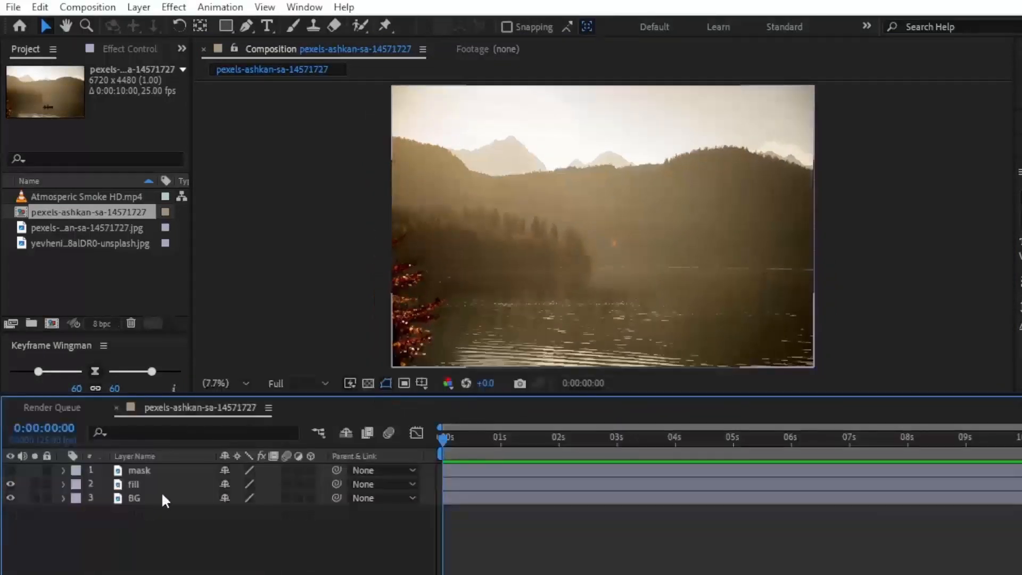
pyautogui.moveTo(335, 482); pyautogui.dragTo(136, 498)
# Select the mask layer and make it visible again
pyautogui.click(139, 470)
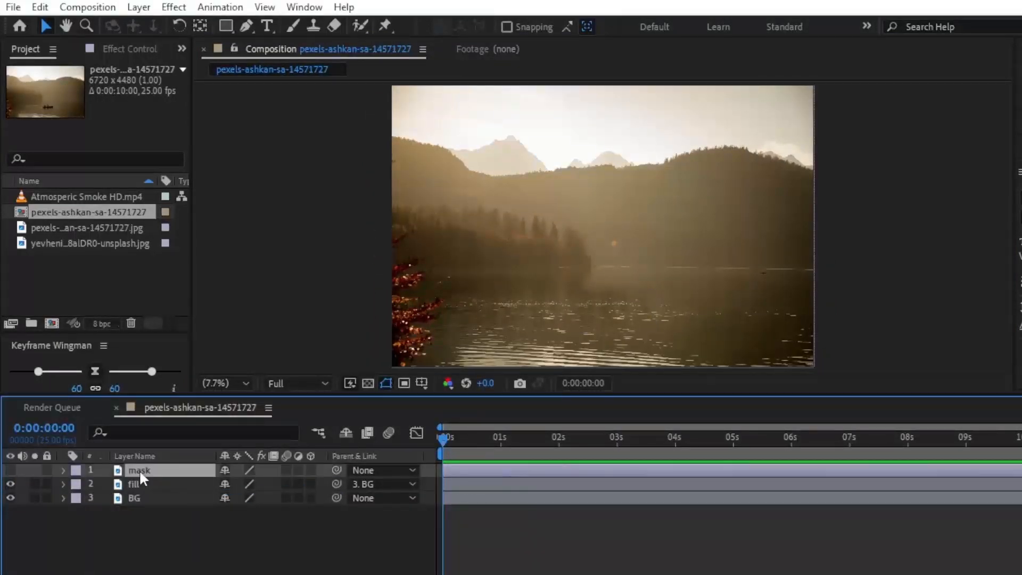
pyautogui.click(12, 469)
pyautogui.scroll(5, 632, 340)
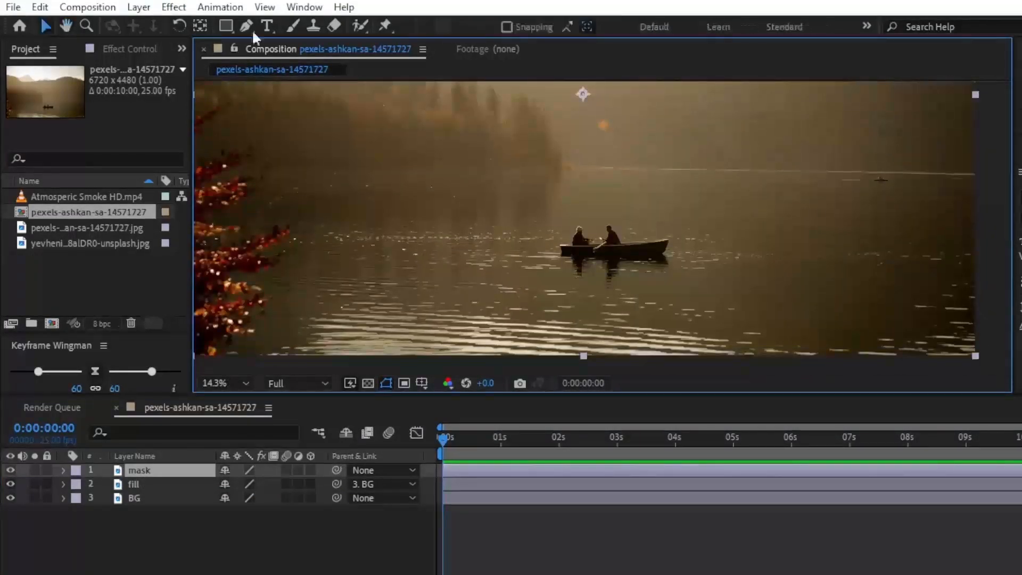
# Start a Pen tool mask on the mask layer, tracing the boat's waterline from its right end to its left end
pyautogui.click(246, 26)
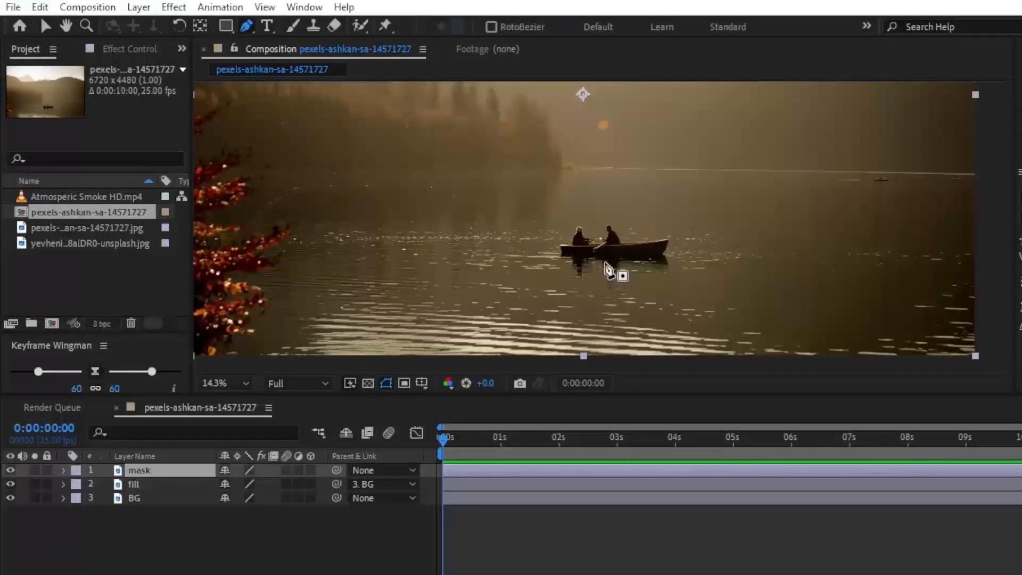
pyautogui.scroll(5, 609, 270)
pyautogui.press('h')
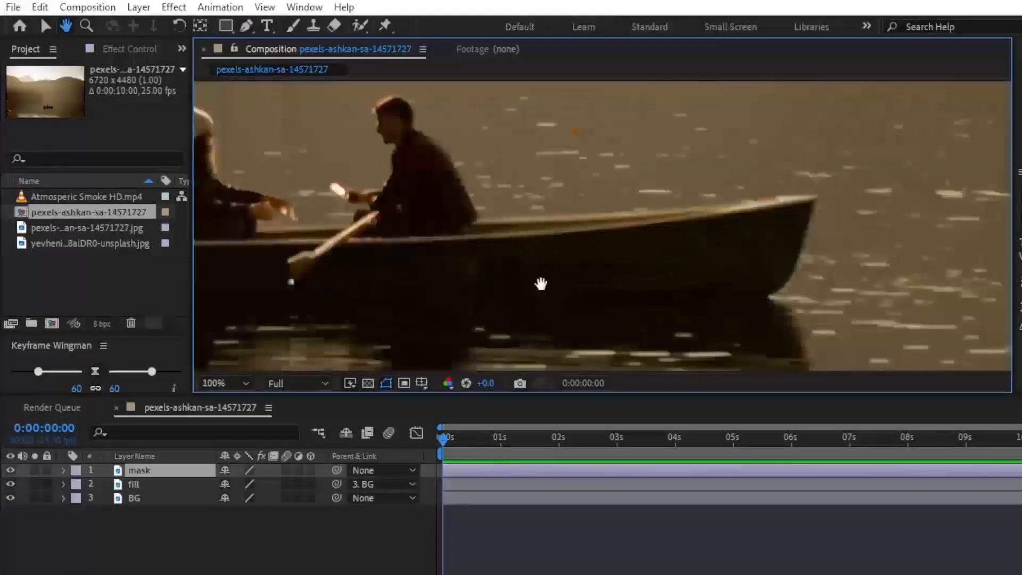
pyautogui.moveTo(516, 279); pyautogui.dragTo(598, 244)
pyautogui.press('g')
pyautogui.click(848, 262)
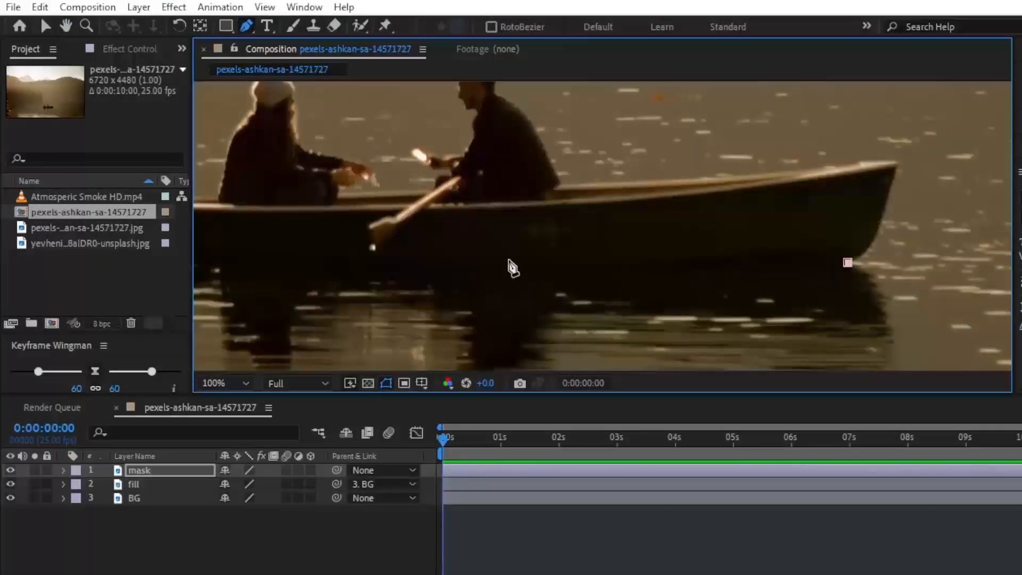
pyautogui.click(508, 260)
pyautogui.press('h')
pyautogui.moveTo(373, 255); pyautogui.dragTo(692, 238)
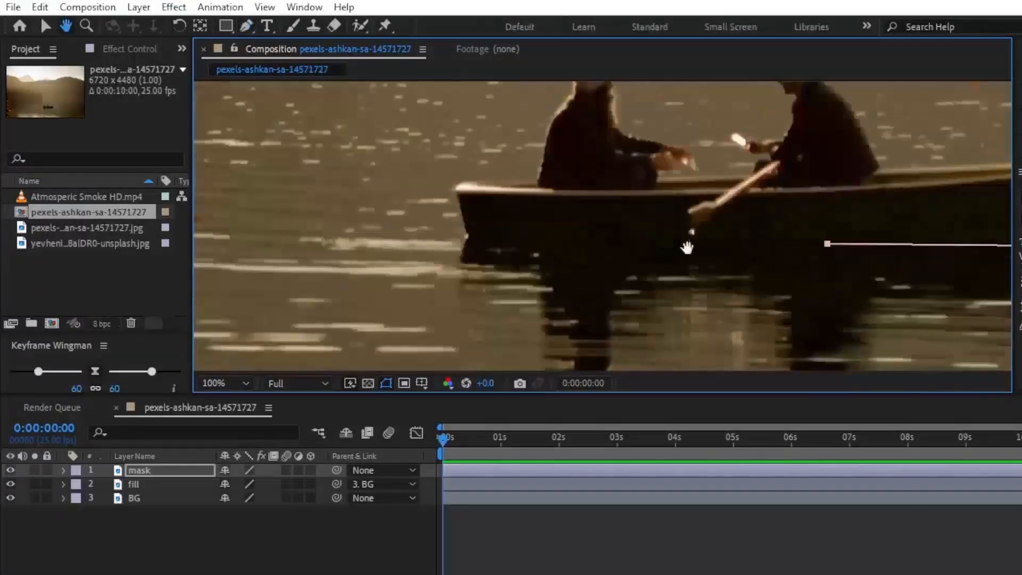
pyautogui.click(246, 25)
pyautogui.click(654, 244)
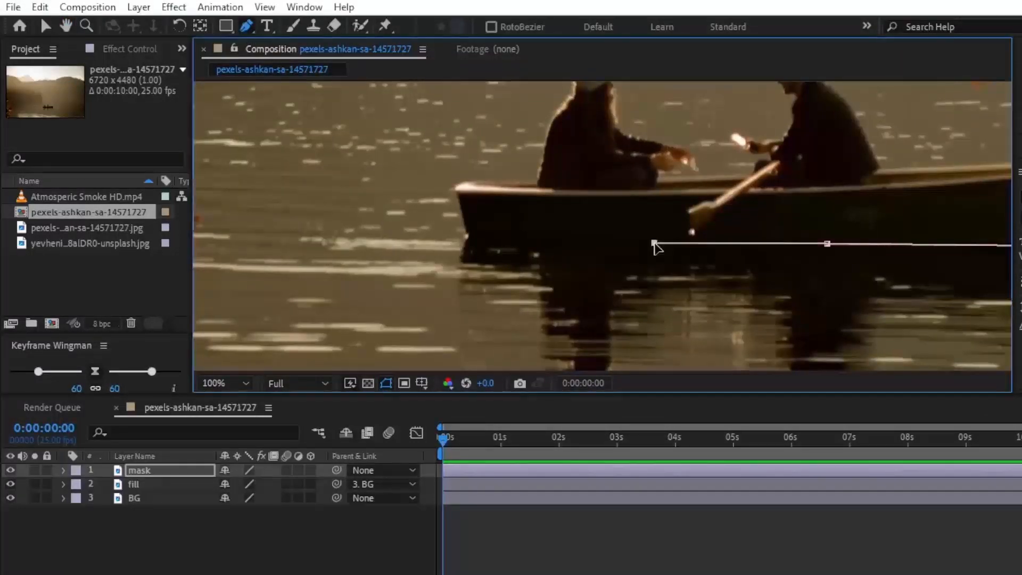
pyautogui.click(471, 238)
# Continue the mask path up the boat's left end and along its rim to the seated passenger's back
pyautogui.click(456, 195)
pyautogui.click(453, 184)
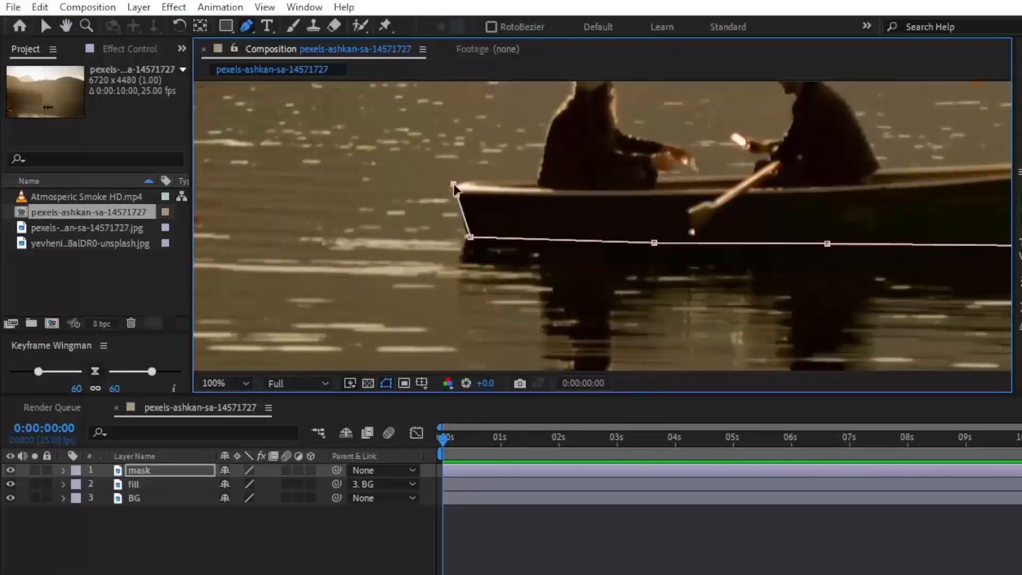
pyautogui.click(467, 180)
pyautogui.scroll(2, 468, 181)
pyautogui.click(642, 221)
# Continue the mask path up the woman's back and around her hat to the front of her face
pyautogui.click(652, 167)
pyautogui.click(665, 108)
pyautogui.moveTo(665, 109); pyautogui.dragTo(450, 247)
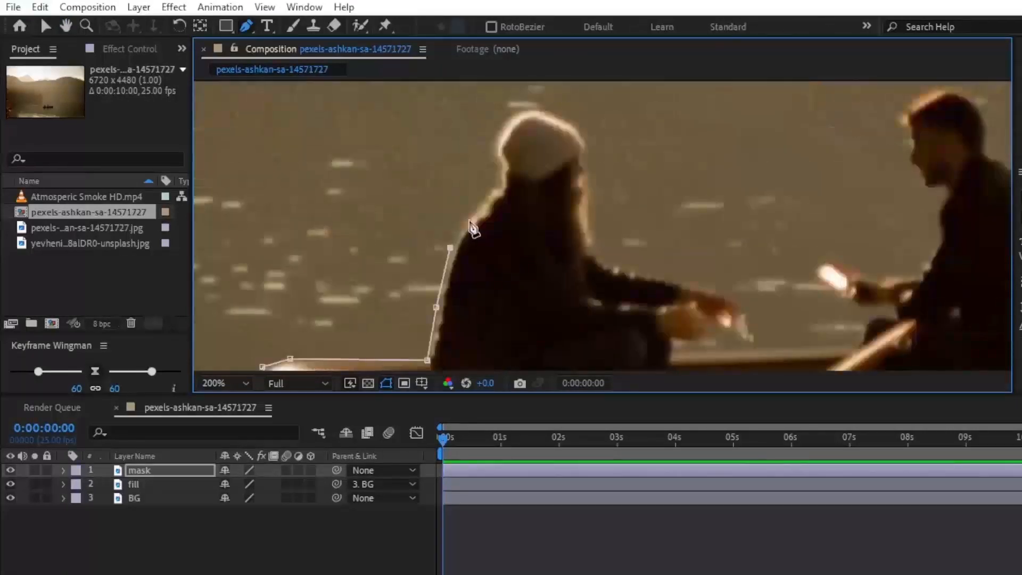
pyautogui.click(469, 220)
pyautogui.click(486, 190)
pyautogui.click(495, 166)
pyautogui.click(488, 144)
pyautogui.click(566, 109)
pyautogui.click(586, 126)
pyautogui.click(588, 148)
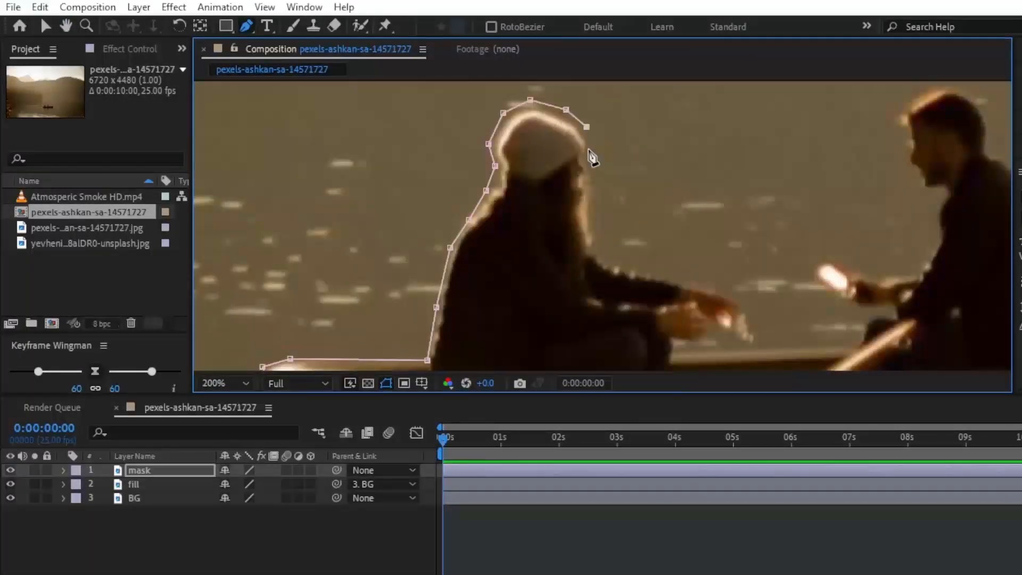
# Trace the mask path down the front of the woman's face and hair and along her forearm to her hands
pyautogui.click(588, 174)
pyautogui.click(589, 209)
pyautogui.click(595, 242)
pyautogui.moveTo(603, 256); pyautogui.dragTo(612, 256)
pyautogui.click(639, 267)
pyautogui.click(685, 279)
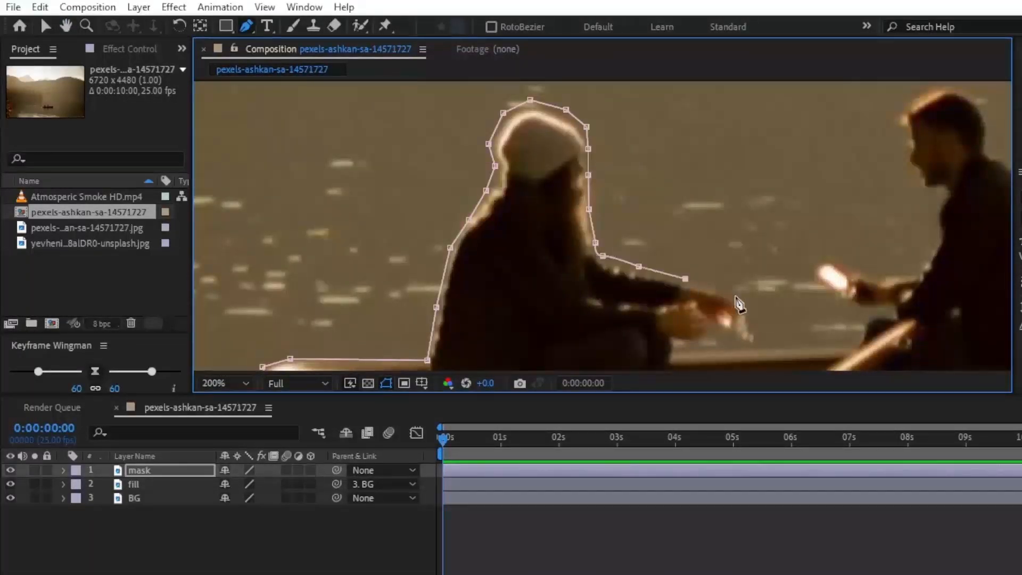
pyautogui.click(735, 292)
pyautogui.moveTo(736, 293); pyautogui.dragTo(606, 197)
# Continue the mask path around the woman's hands, along the boat's rim and over the man's knee to beneath his hand
pyautogui.click(625, 219)
pyautogui.click(623, 246)
pyautogui.click(726, 248)
pyautogui.click(734, 227)
pyautogui.click(751, 214)
pyautogui.click(713, 209)
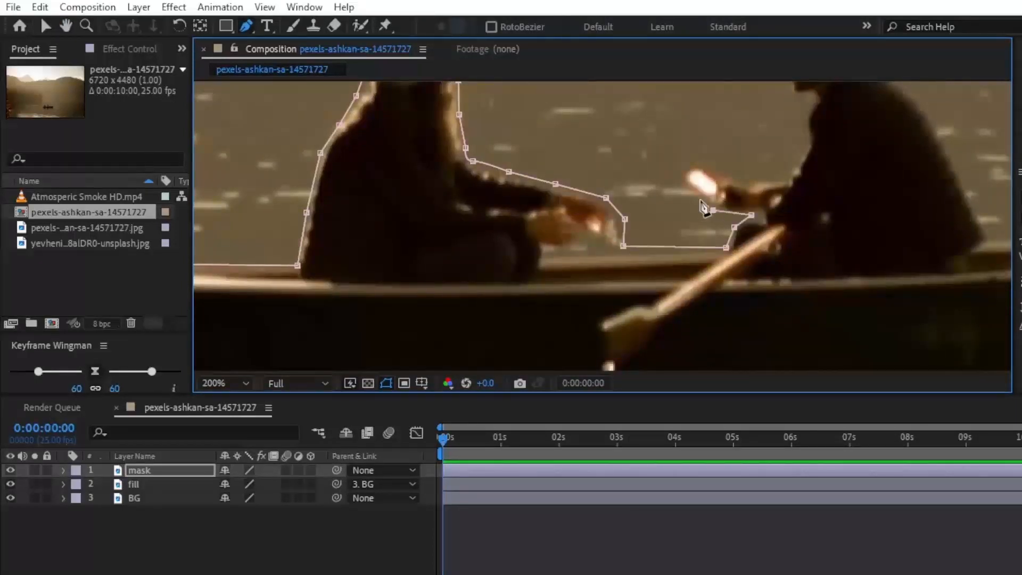
# Trace the mask path around the bright object in the man's hand and along his forearm up to his chest
pyautogui.click(679, 178)
pyautogui.moveTo(708, 147); pyautogui.dragTo(538, 251)
pyautogui.click(522, 268)
pyautogui.click(544, 273)
pyautogui.click(558, 280)
pyautogui.click(588, 284)
pyautogui.click(614, 278)
pyautogui.click(630, 249)
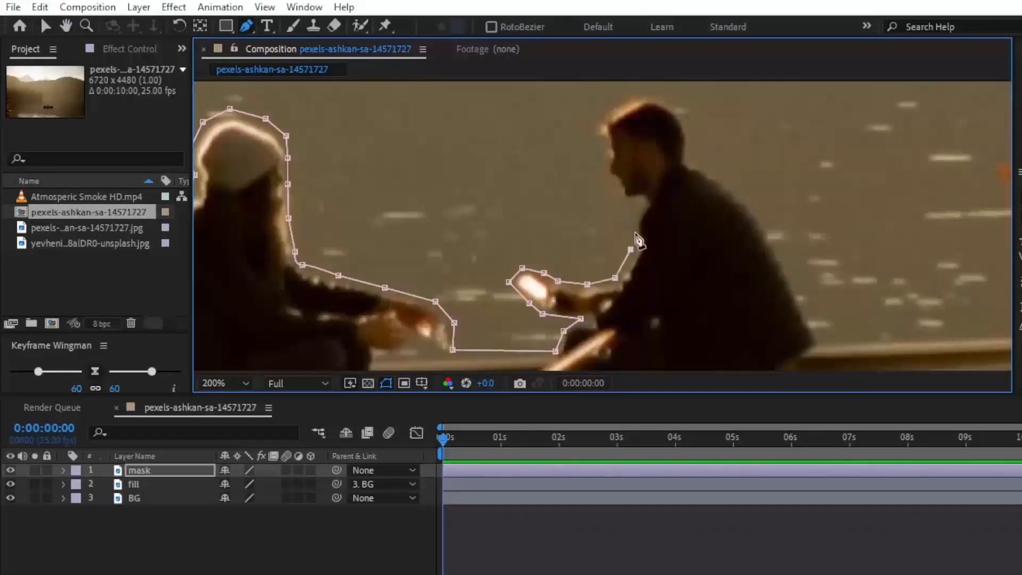
pyautogui.click(634, 232)
# Trace the mask path from the man's neck around his chin and face to the top of his head
pyautogui.click(642, 205)
pyautogui.click(626, 200)
pyautogui.click(609, 182)
pyautogui.click(592, 155)
pyautogui.click(596, 118)
pyautogui.click(620, 97)
pyautogui.click(662, 93)
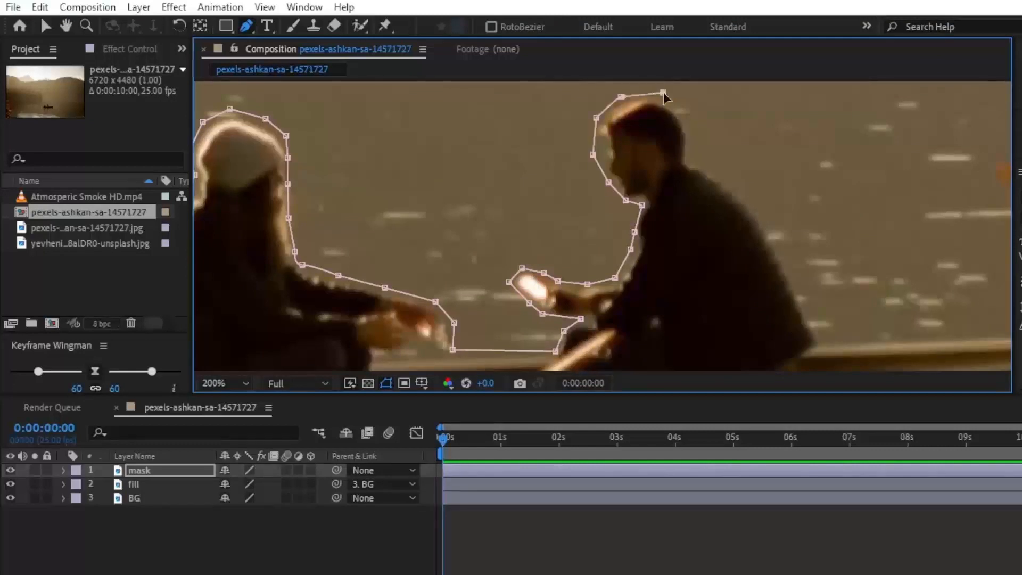
# Continue the mask path around the back of the man's head and down his back to the boat's rim
pyautogui.moveTo(665, 98); pyautogui.dragTo(474, 100)
pyautogui.click(486, 112)
pyautogui.click(496, 133)
pyautogui.click(495, 157)
pyautogui.moveTo(542, 189); pyautogui.dragTo(553, 194)
pyautogui.click(575, 233)
pyautogui.click(596, 273)
pyautogui.click(631, 353)
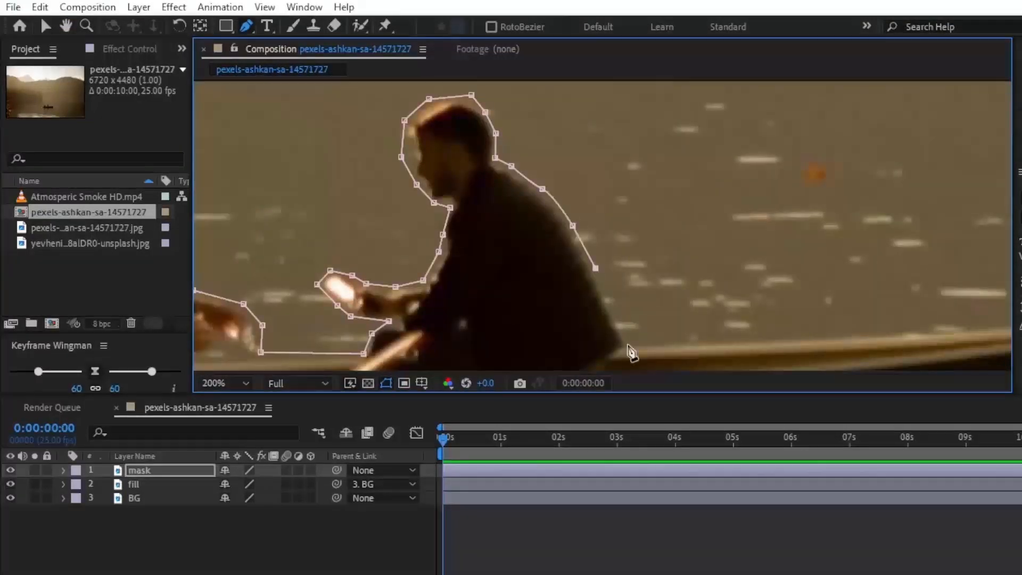
# Trace the mask path along the rim to the boat's right tip and down its right end
pyautogui.click(896, 334)
pyautogui.moveTo(897, 333); pyautogui.dragTo(537, 308)
pyautogui.moveTo(793, 291); pyautogui.dragTo(578, 237)
pyautogui.click(635, 226)
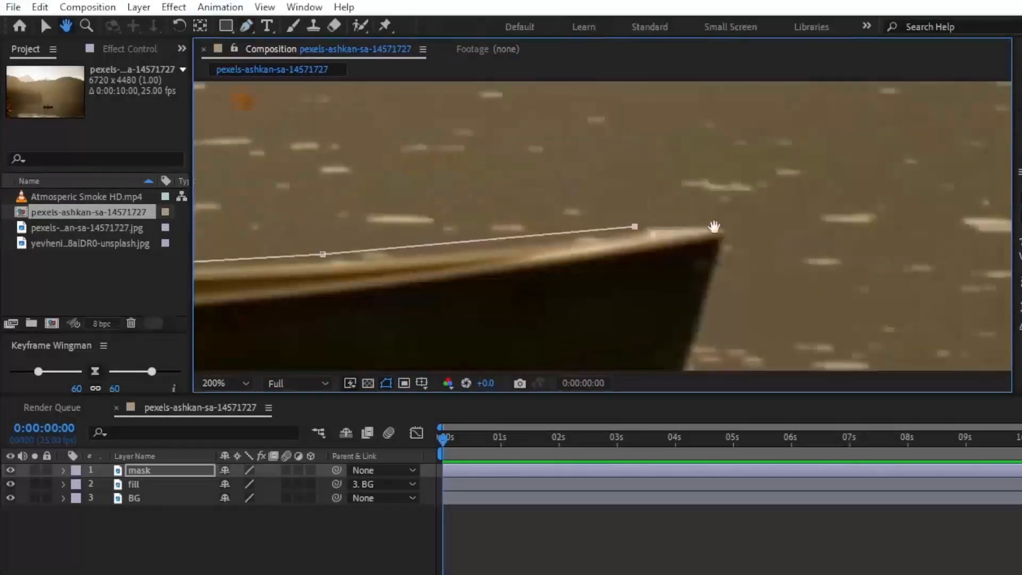
pyautogui.click(720, 219)
pyautogui.click(728, 229)
pyautogui.click(723, 247)
pyautogui.click(697, 336)
pyautogui.moveTo(697, 336); pyautogui.dragTo(809, 165)
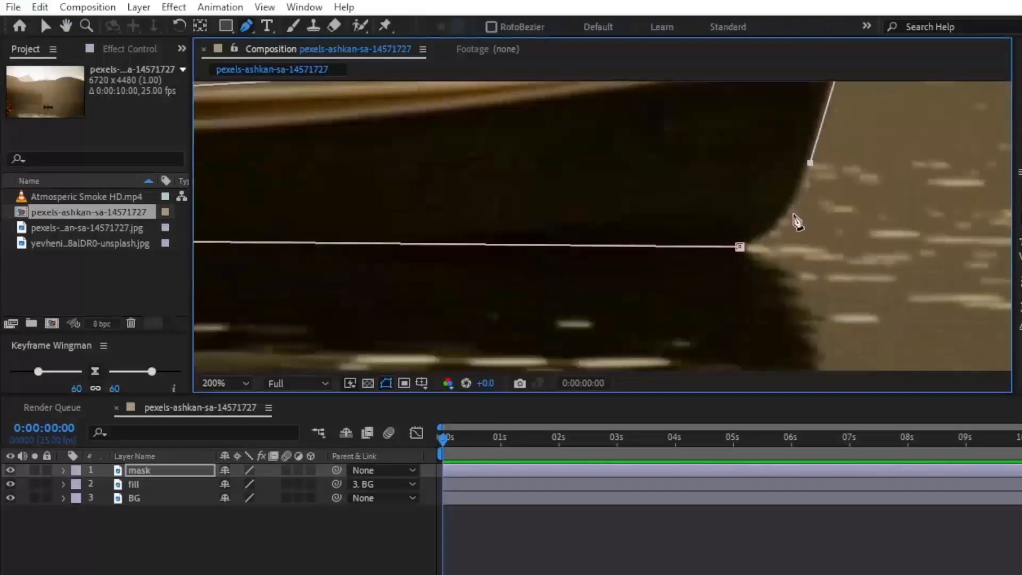
# Follow the curve at the boat's lower right end, close the mask path at its first point and fit the whole composition in view
pyautogui.click(793, 214)
pyautogui.click(770, 240)
pyautogui.click(740, 246)
pyautogui.click(225, 383)
pyautogui.click(237, 109)
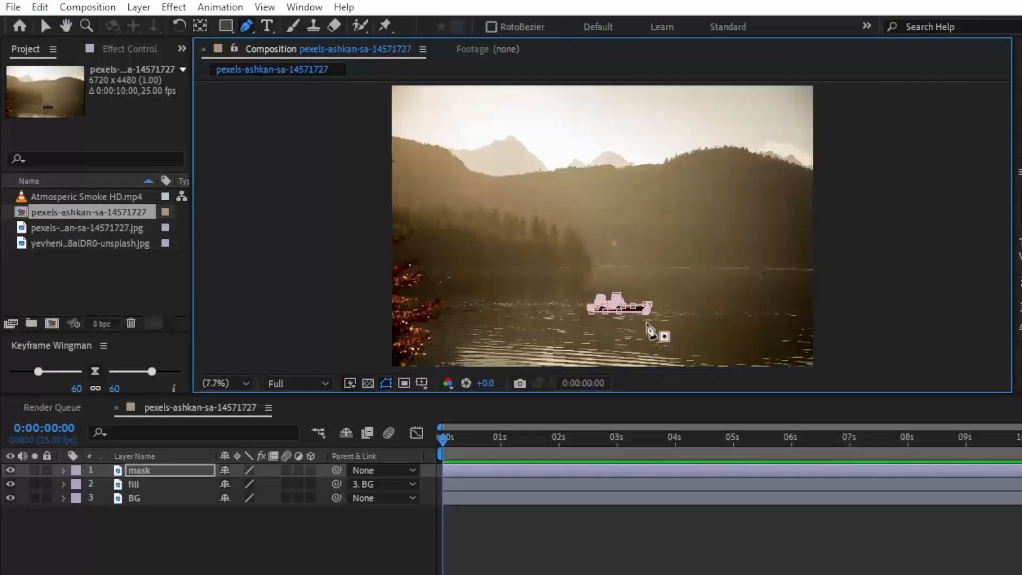
# Duplicate the mask layer and place the copy directly below the original
pyautogui.click(46, 25)
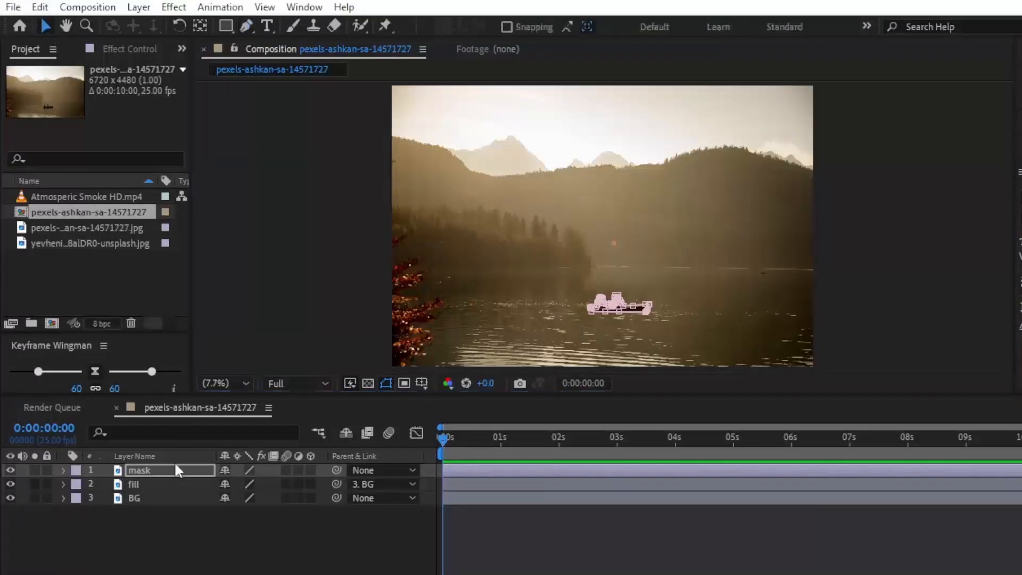
pyautogui.press('Return')
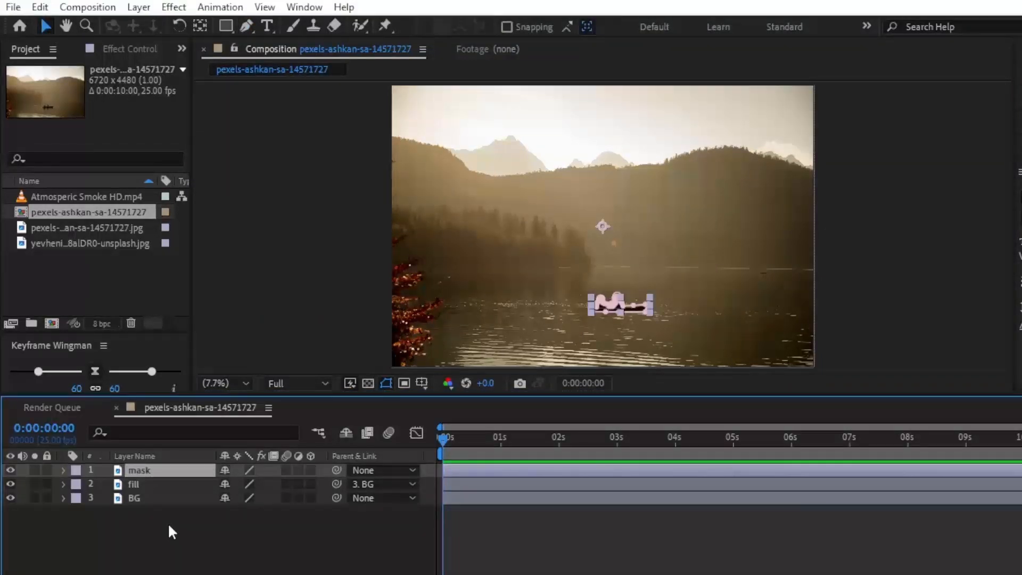
pyautogui.hotkey('ctrl', 'd')
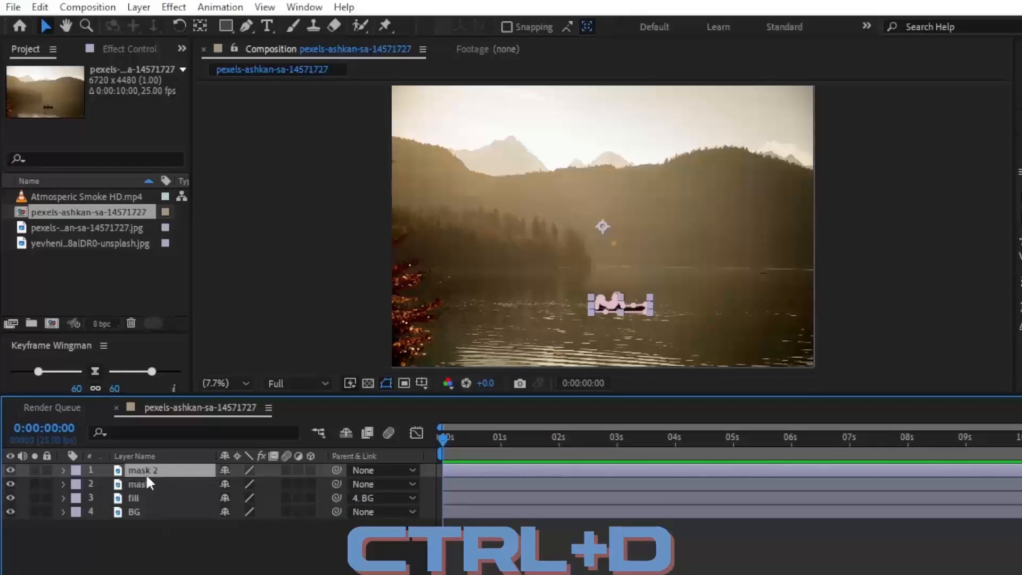
pyautogui.moveTo(145, 470); pyautogui.dragTo(139, 484)
# Rename the duplicated mask layer as shadow
pyautogui.rightClick(139, 483)
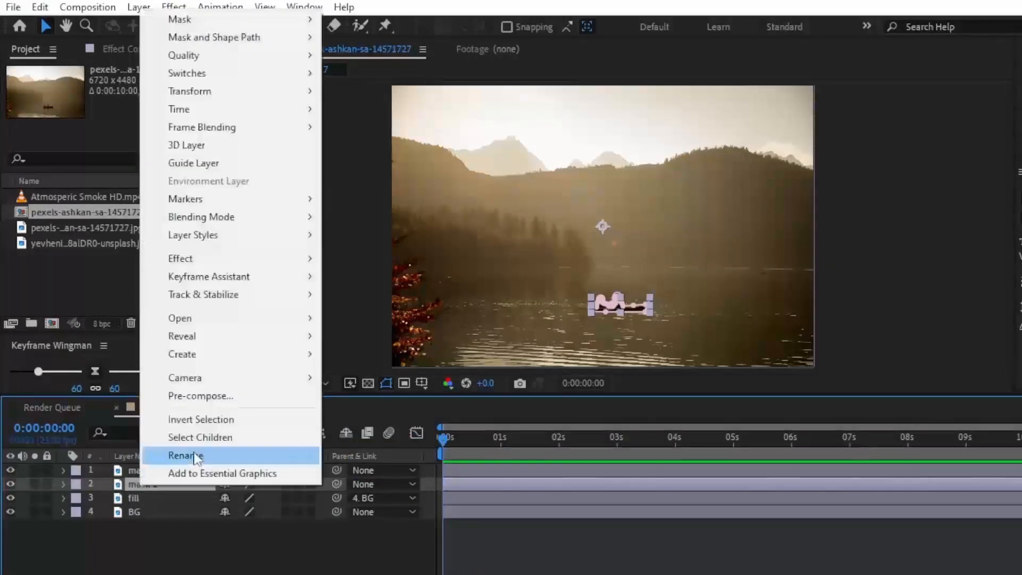
pyautogui.click(193, 455)
pyautogui.write('shadow')
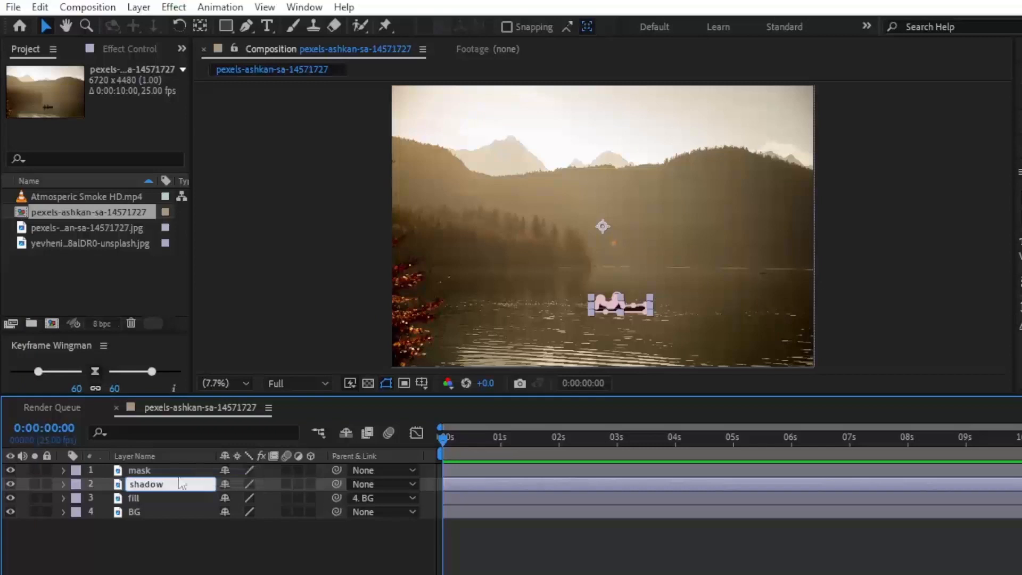
pyautogui.click(171, 549)
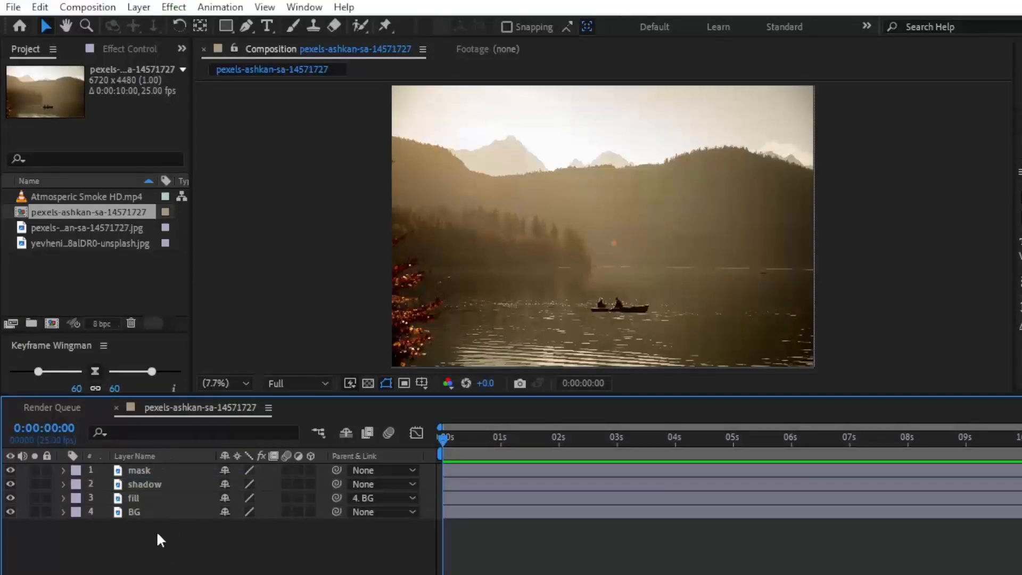
# Turn the mask, shadow, fill and BG layers into 3D layers
pyautogui.moveTo(157, 531); pyautogui.dragTo(127, 470)
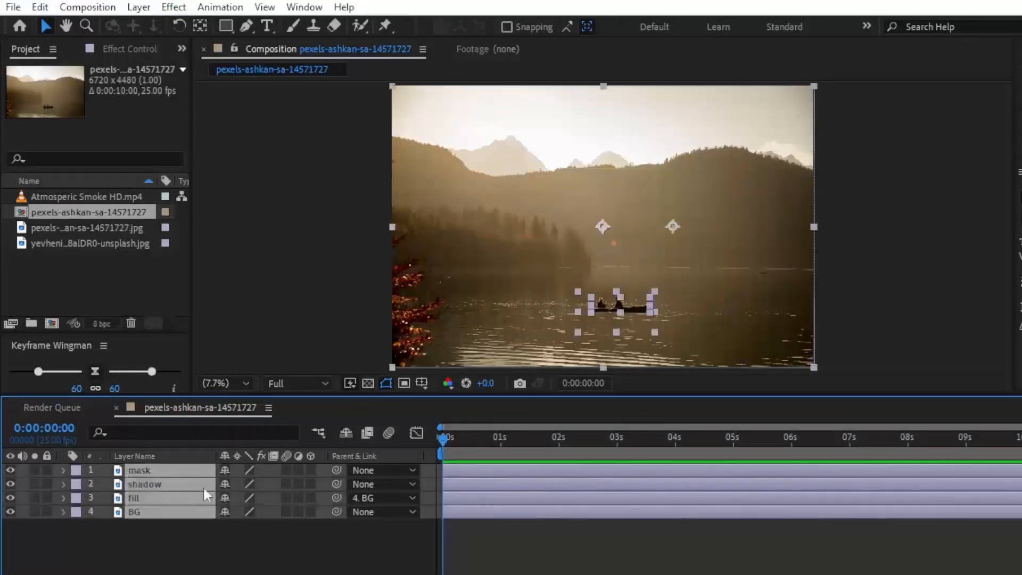
pyautogui.click(311, 469)
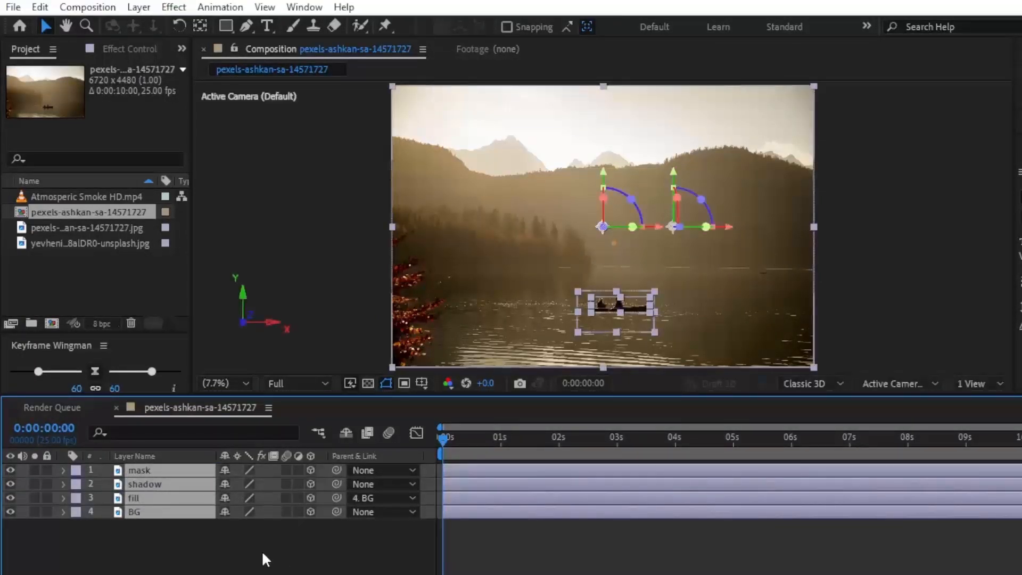
pyautogui.click(172, 539)
# Select the shadow layer and move it slightly down along its Y axis
pyautogui.click(146, 483)
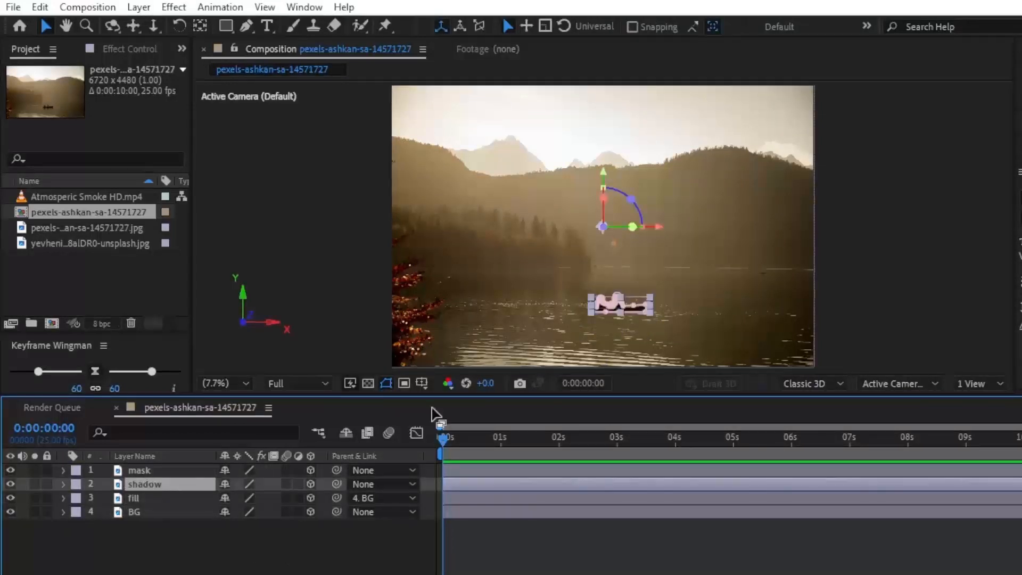
pyautogui.click(229, 386)
pyautogui.click(227, 199)
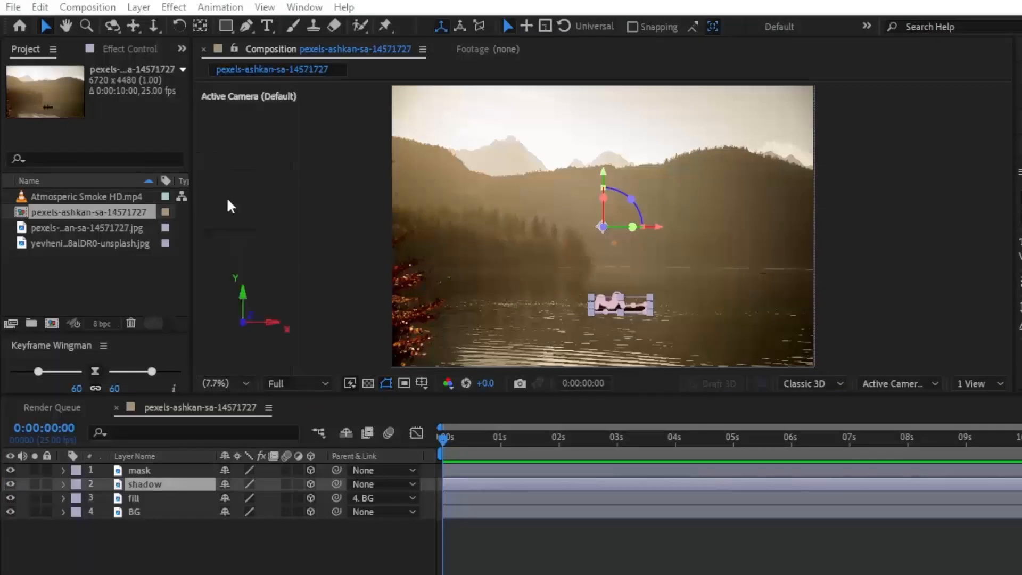
pyautogui.click(219, 383)
pyautogui.click(224, 173)
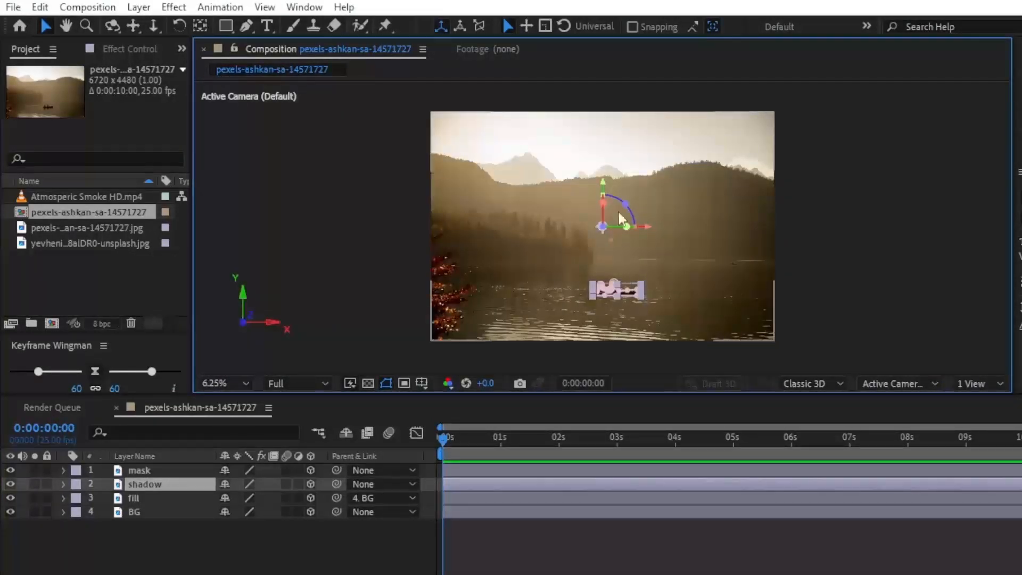
pyautogui.moveTo(604, 195)
pyautogui.mouseDown()
pyautogui.moveTo(605, 216)
pyautogui.moveTo(605, 202)
pyautogui.mouseUp()
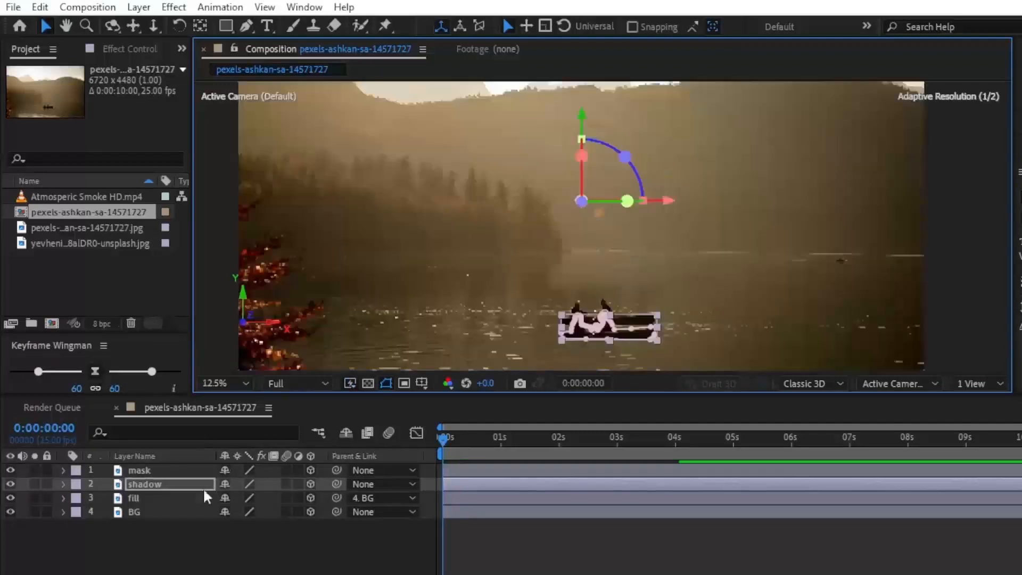
# Flip the shadow layer vertically using a Transform effect with Scale Height -100 and move it down beneath the boat
pyautogui.click(158, 481)
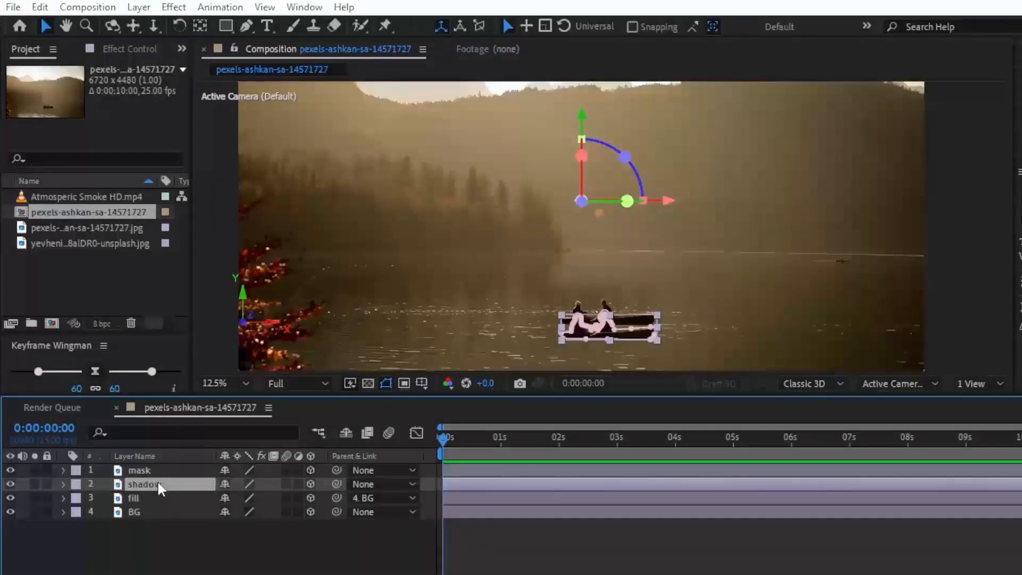
pyautogui.hotkey('ctrl', 'space')
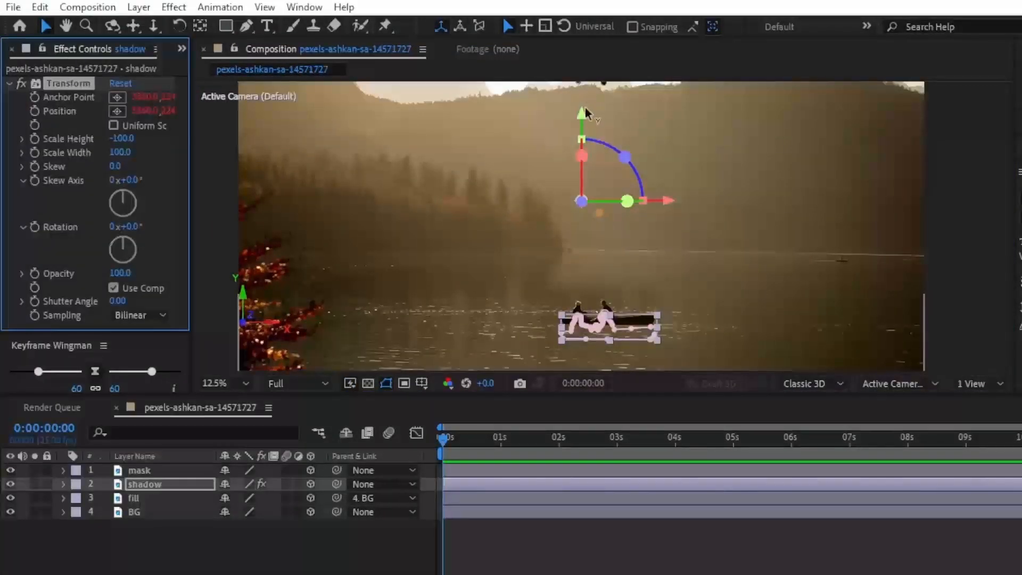
pyautogui.moveTo(580, 111); pyautogui.dragTo(577, 380)
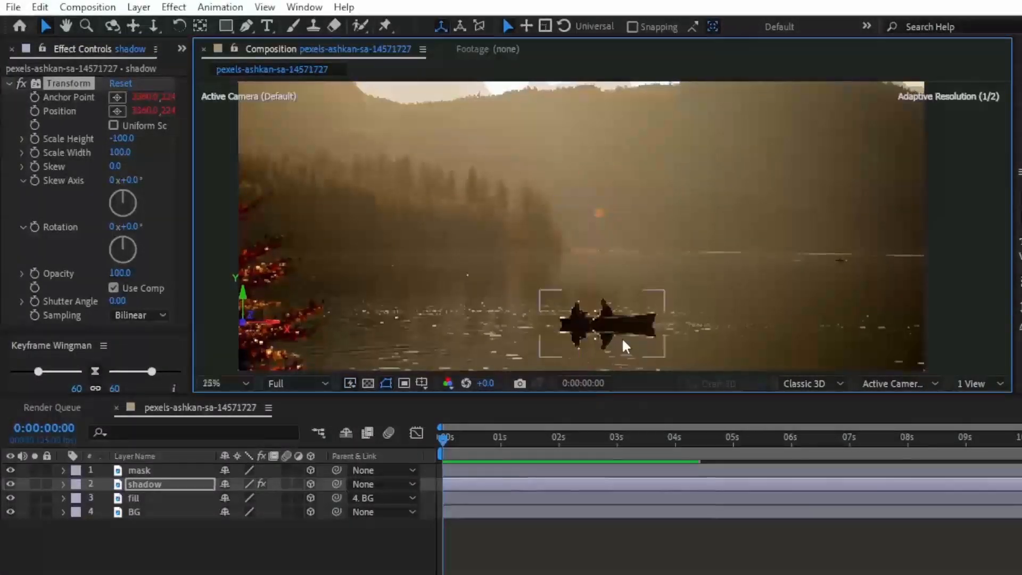
# Set the shadow layer's Y position to 4960 so the flipped copy meets the boat's waterline
pyautogui.scroll(1, 622, 341)
pyautogui.press('space')
pyautogui.moveTo(612, 333); pyautogui.dragTo(586, 104)
pyautogui.moveTo(496, 351); pyautogui.dragTo(475, 129)
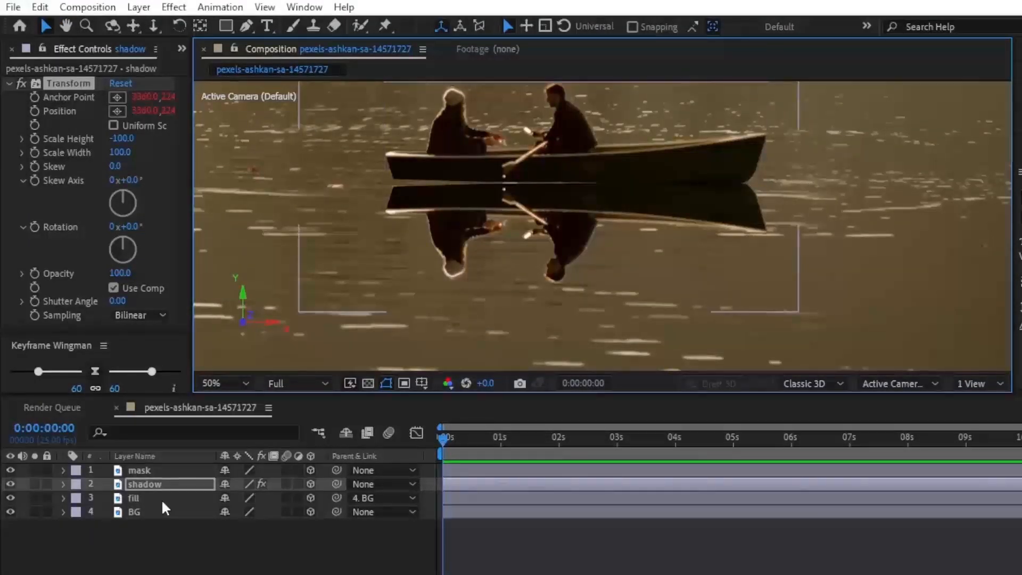
pyautogui.press('p')
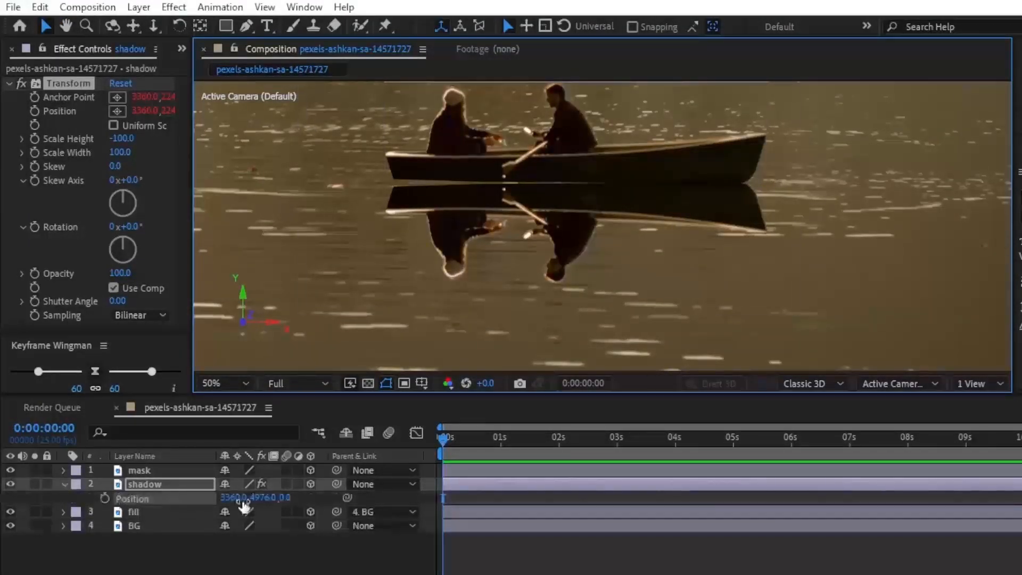
pyautogui.moveTo(270, 502); pyautogui.dragTo(238, 513)
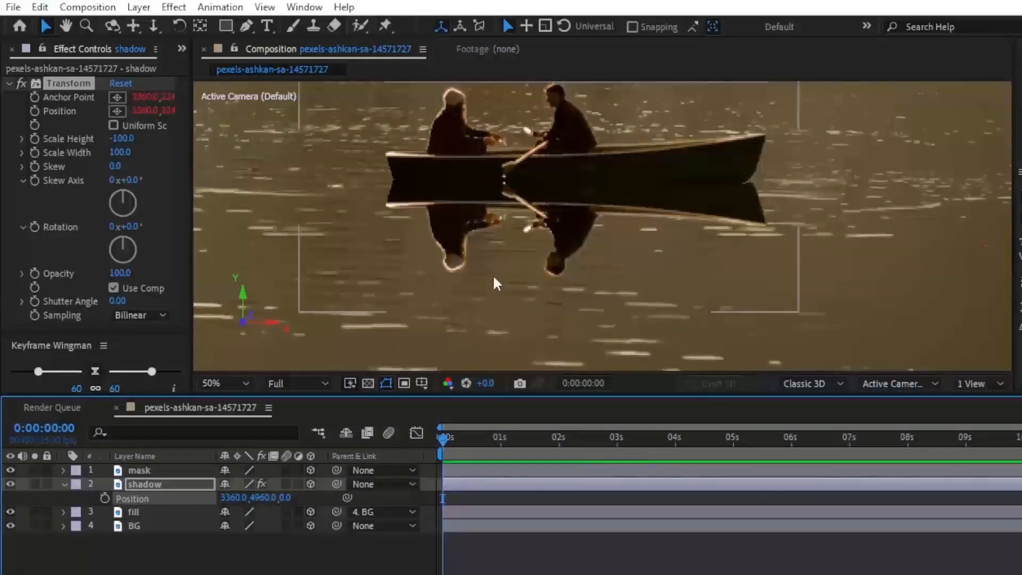
pyautogui.click(63, 485)
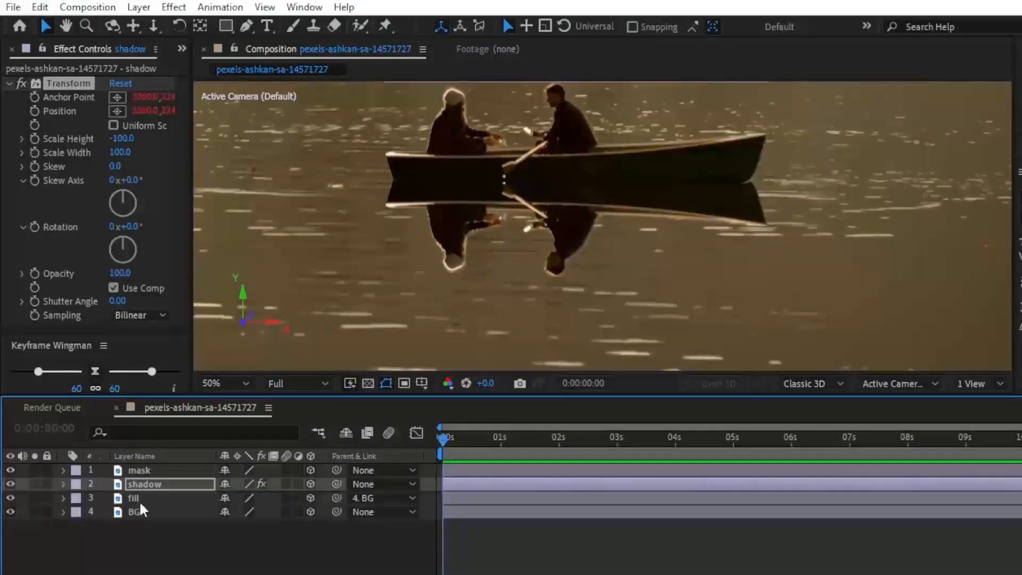
# Apply the Wave Warp effect to the shadow layer
pyautogui.click(142, 484)
pyautogui.hotkey('ctrl', 'space')
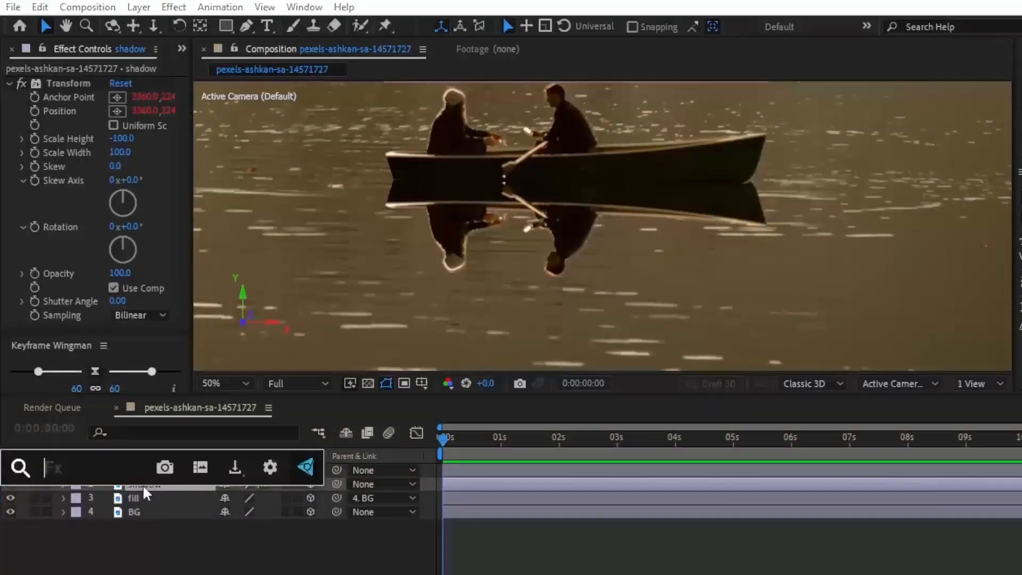
pyautogui.write('wave')
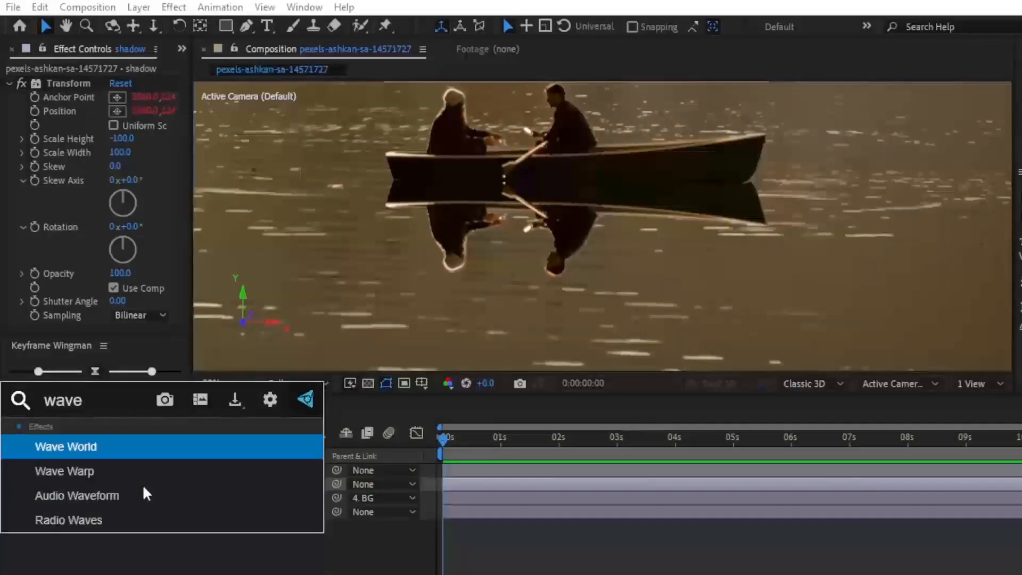
pyautogui.press('Down')
pyautogui.press('Return')
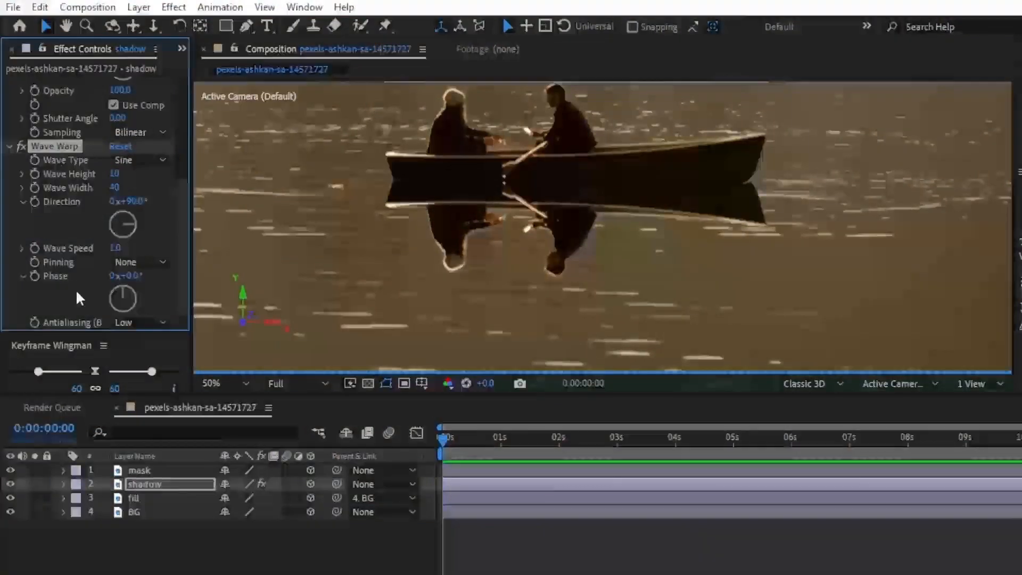
# Try another Wave Width on the shadow layer's Wave Warp, then set it to 1
pyautogui.click(115, 187)
pyautogui.press('Return')
pyautogui.moveTo(458, 444)
pyautogui.mouseDown()
pyautogui.moveTo(470, 443)
pyautogui.moveTo(442, 446)
pyautogui.mouseUp()
pyautogui.click(117, 188)
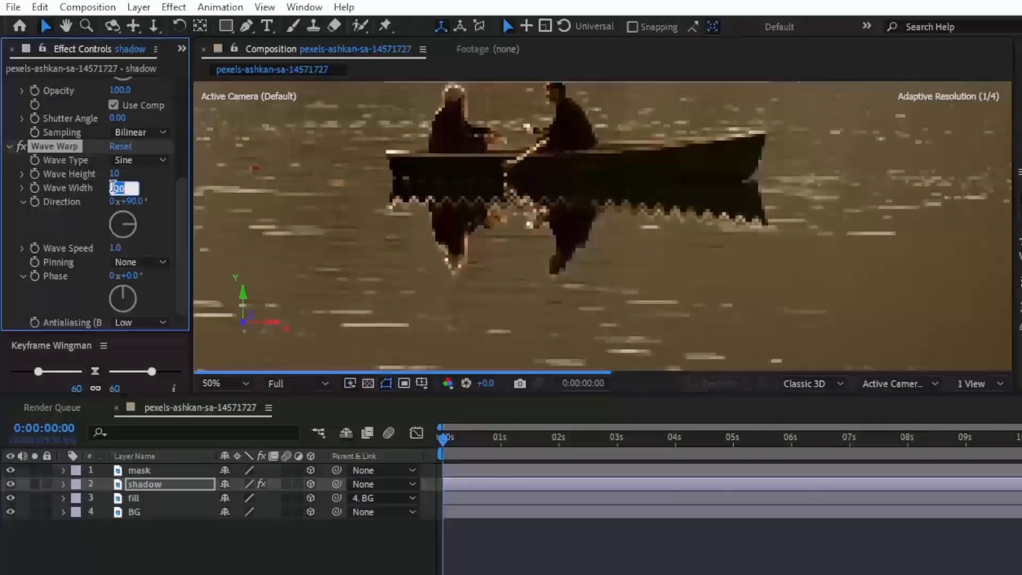
pyautogui.write('1')
pyautogui.press('Return')
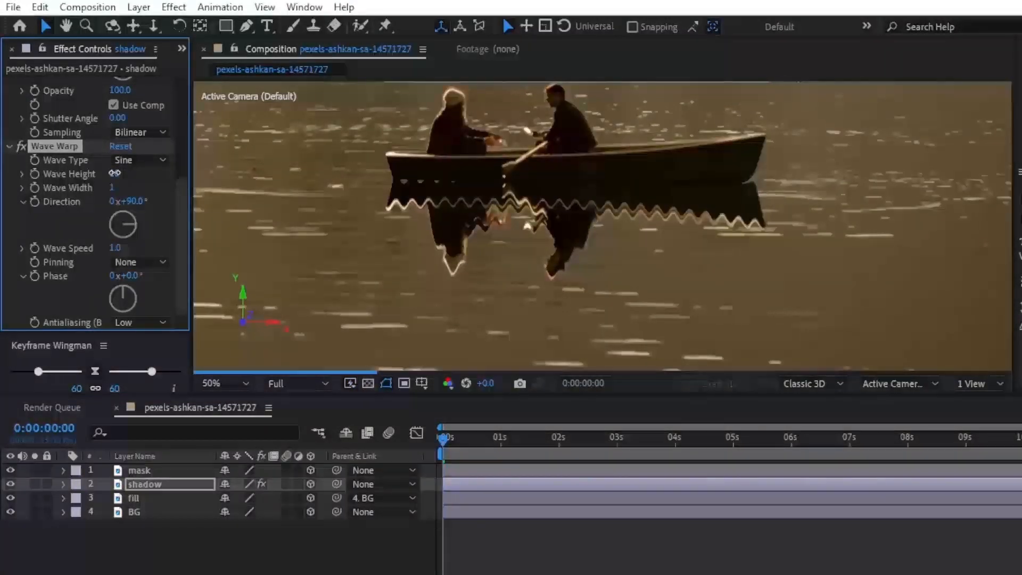
# Set the Wave Warp's Wave Height to 0 and enable keyframing for it at the start of the timeline
pyautogui.click(113, 173)
pyautogui.write('0')
pyautogui.press('Return')
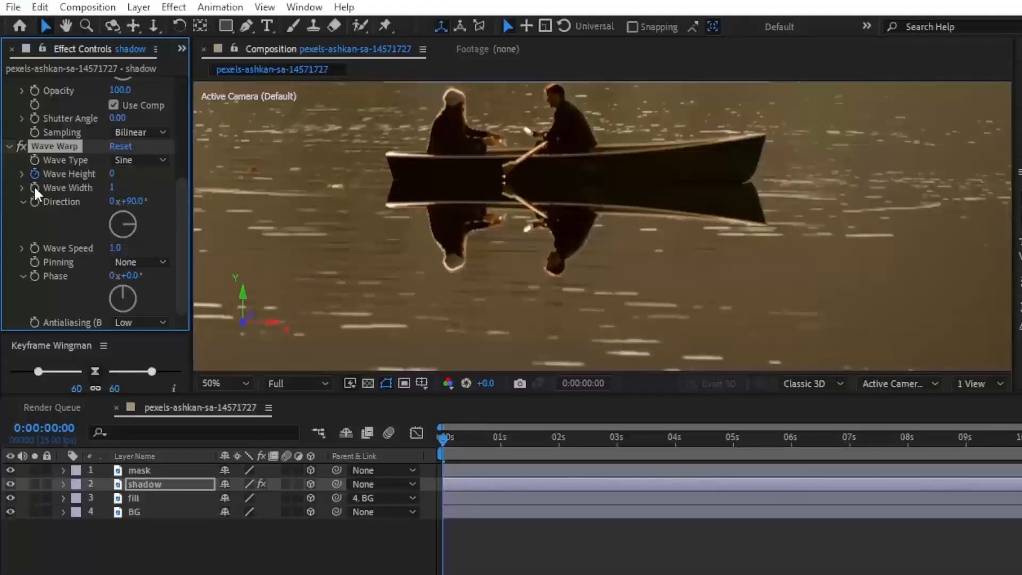
# Enable Wave Width keyframing at the timeline's start, then set Wave Height to 10 and Wave Width to 20 at its end
pyautogui.press('space')
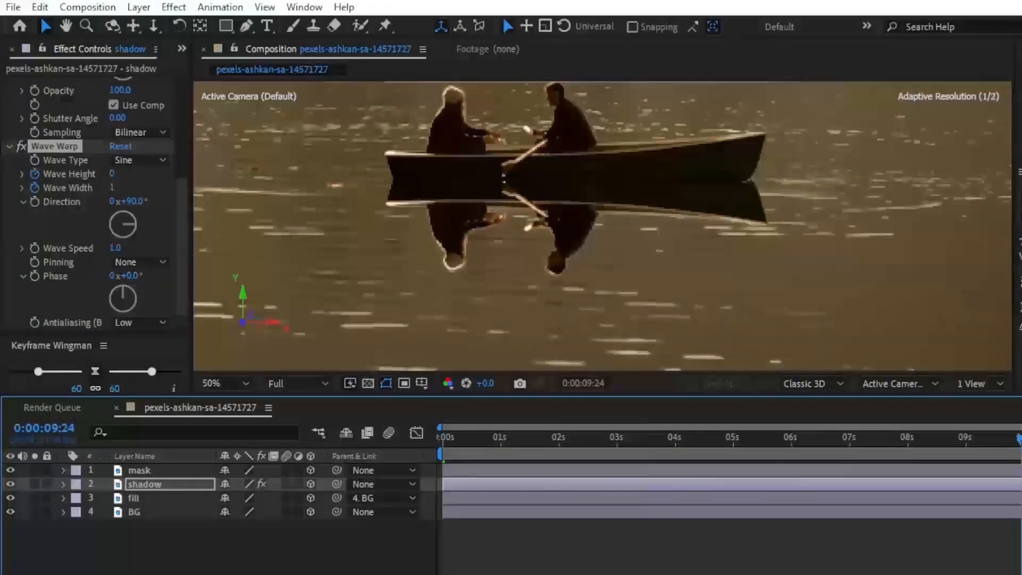
pyautogui.click(113, 173)
pyautogui.write('10')
pyautogui.press('Return')
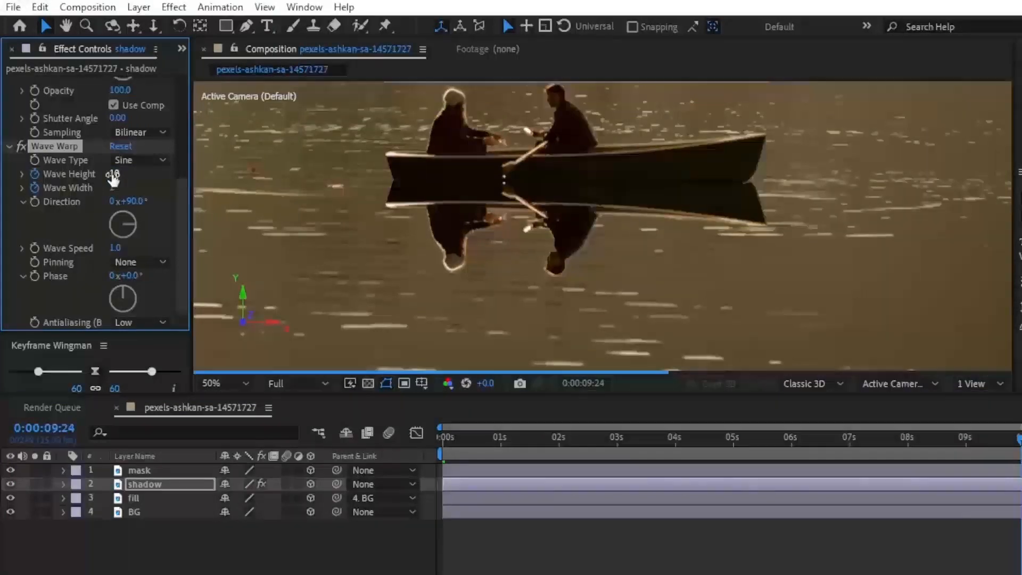
pyautogui.click(111, 188)
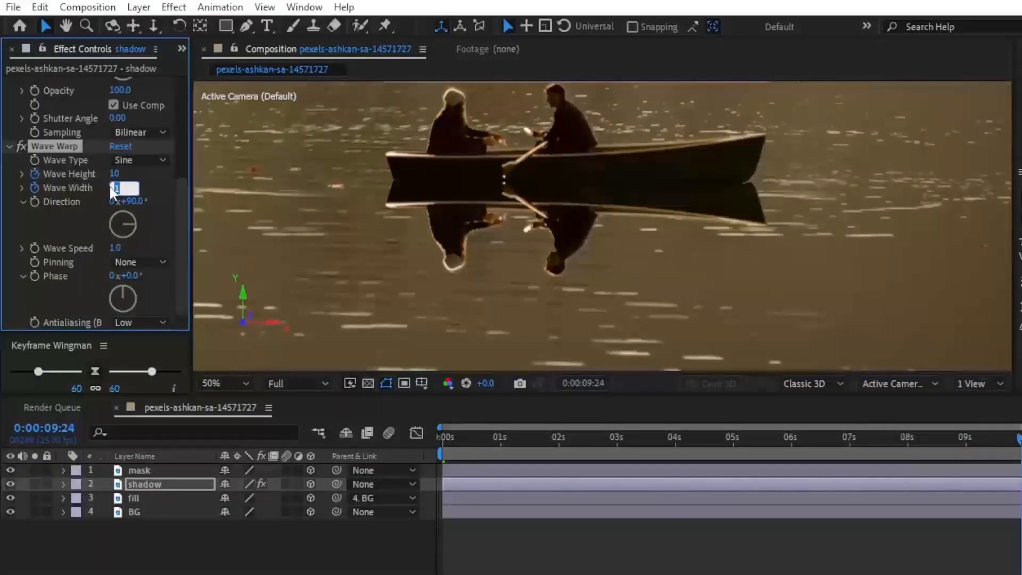
pyautogui.write('20')
pyautogui.press('Return')
# Apply Easy Ease to all Wave Height and Wave Width keyframes of the shadow layer and preview the wave animation
pyautogui.press('u')
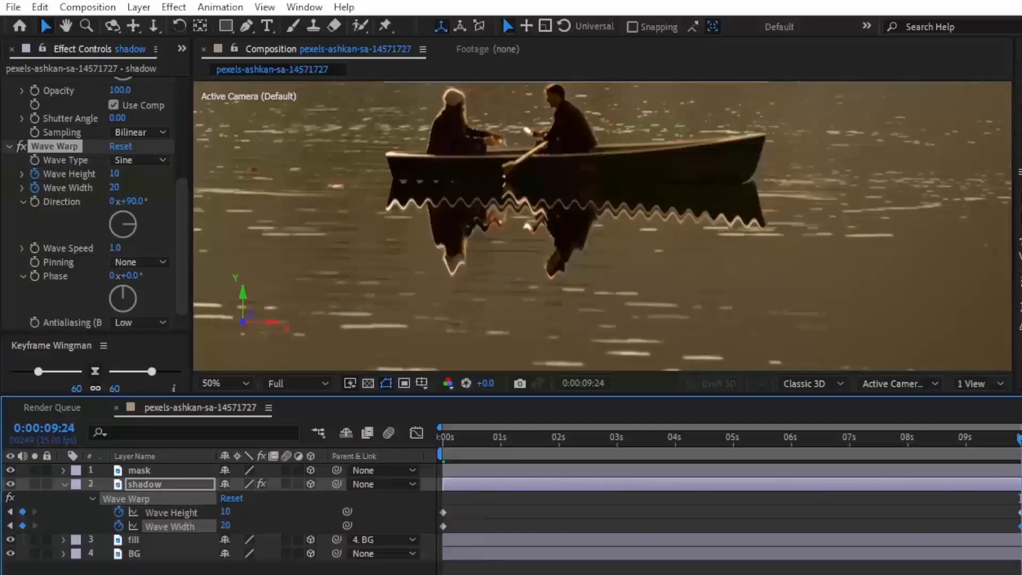
pyautogui.moveTo(1020, 505); pyautogui.dragTo(964, 535)
pyautogui.moveTo(543, 539); pyautogui.dragTo(436, 529)
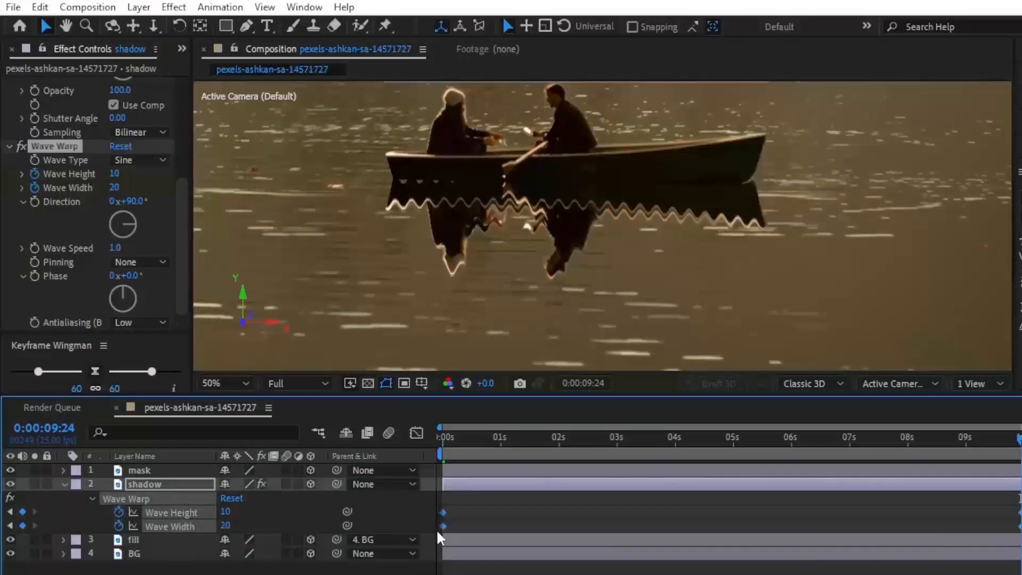
pyautogui.press('F9')
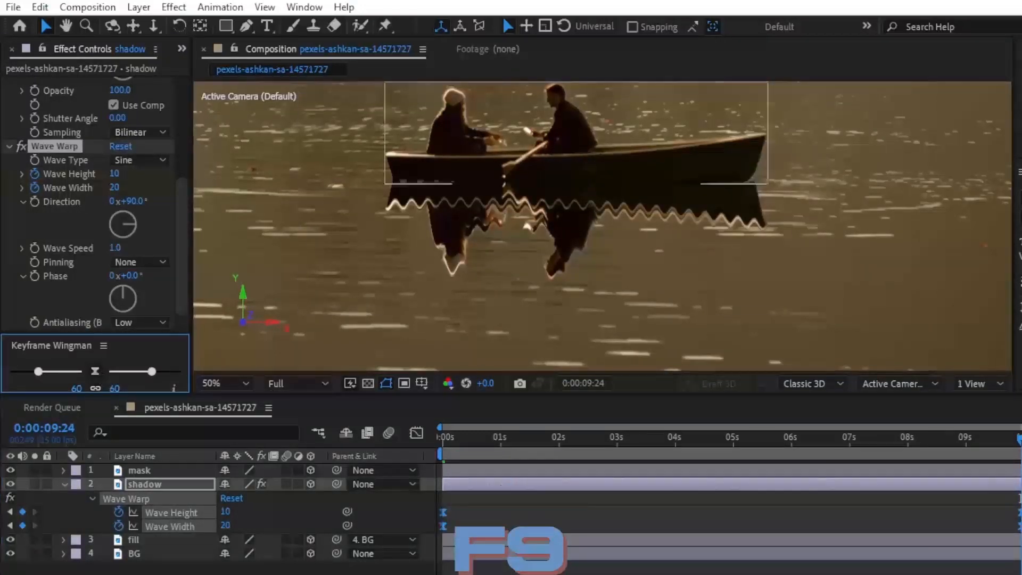
pyautogui.moveTo(525, 438); pyautogui.dragTo(615, 461)
pyautogui.press('Home')
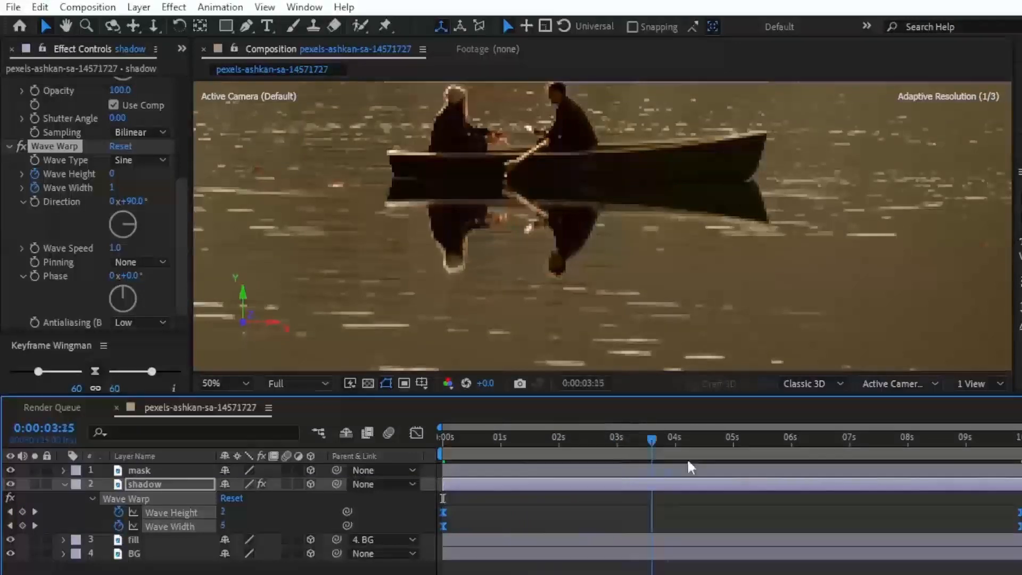
pyautogui.moveTo(688, 461); pyautogui.dragTo(1009, 466)
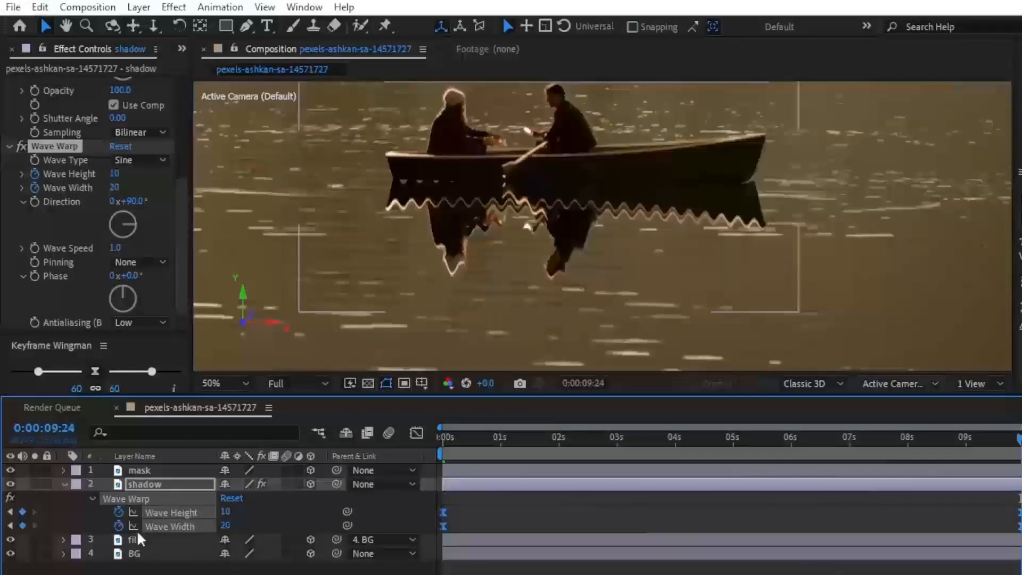
# Set the shadow layer's Opacity to 20%
pyautogui.click(63, 484)
pyautogui.click(170, 483)
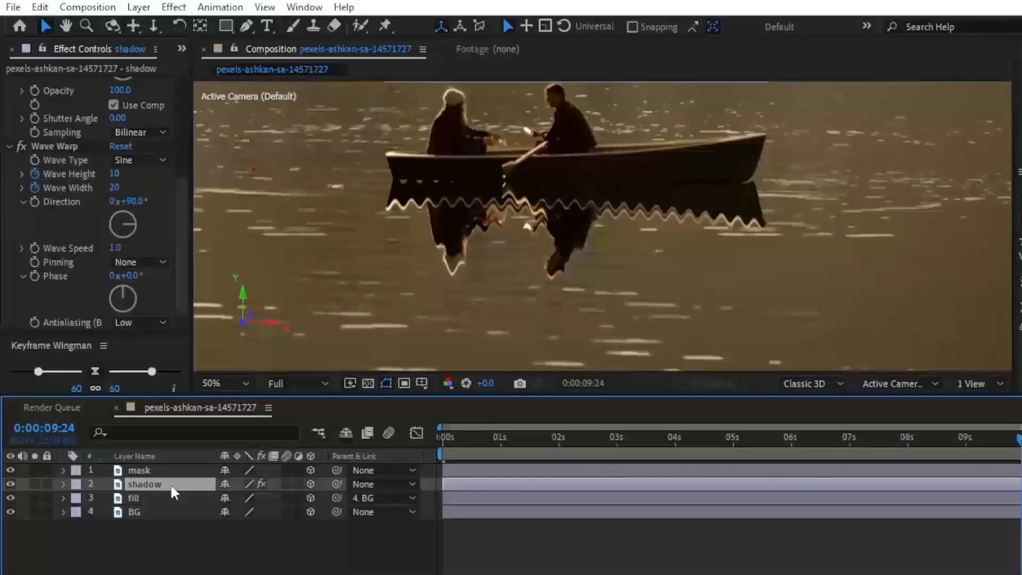
pyautogui.press('t')
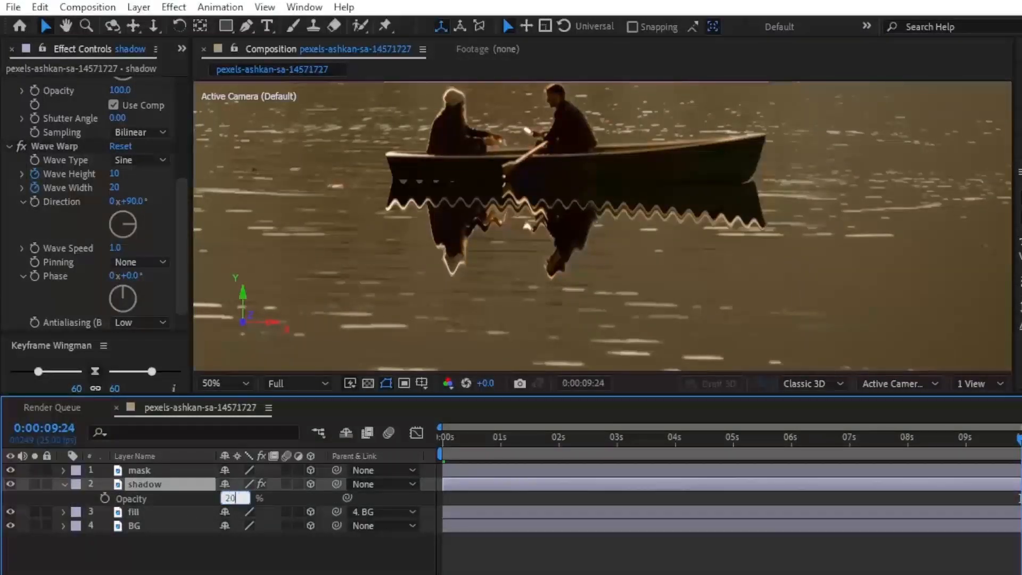
pyautogui.press('Return')
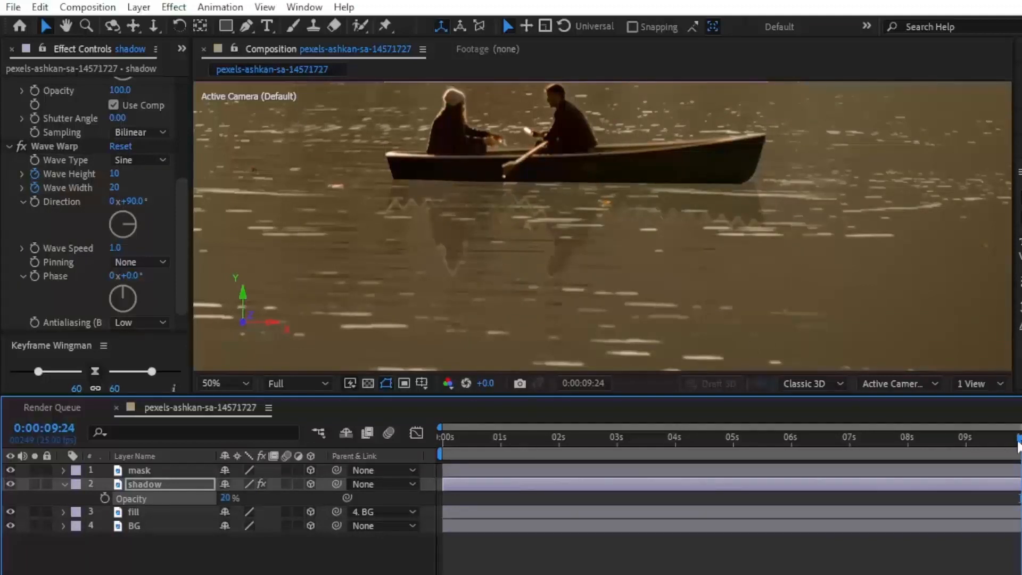
# Fit the whole composition in view, then set and keyframe the BG layer's Scale at 115% at the timeline's start
pyautogui.click(224, 383)
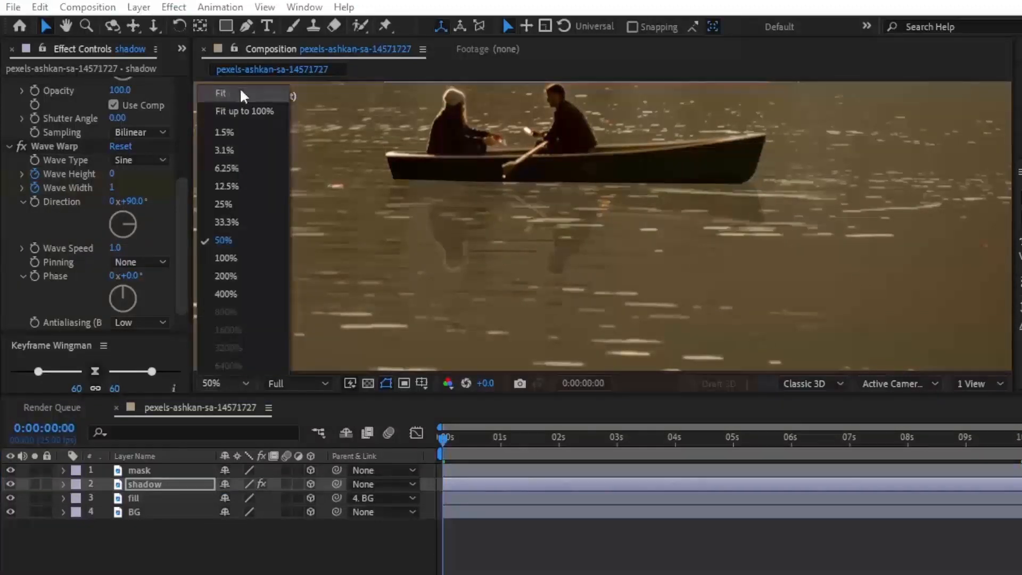
pyautogui.click(239, 89)
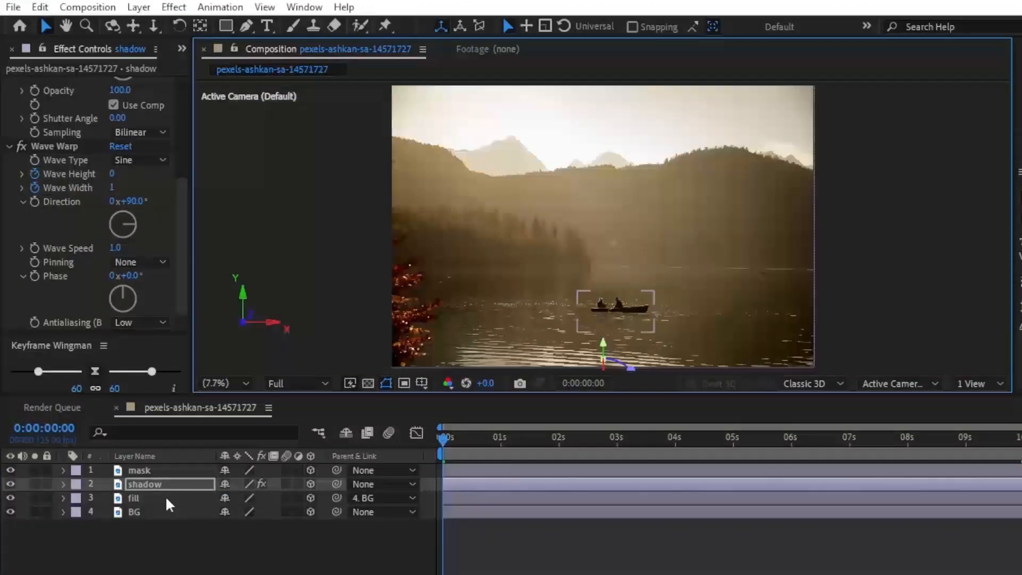
pyautogui.click(156, 511)
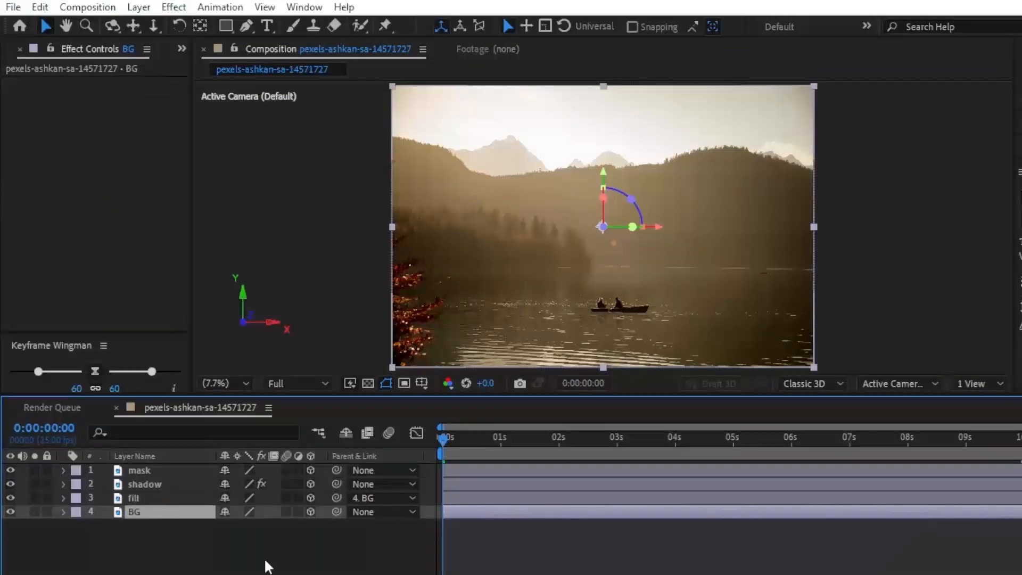
pyautogui.press('s')
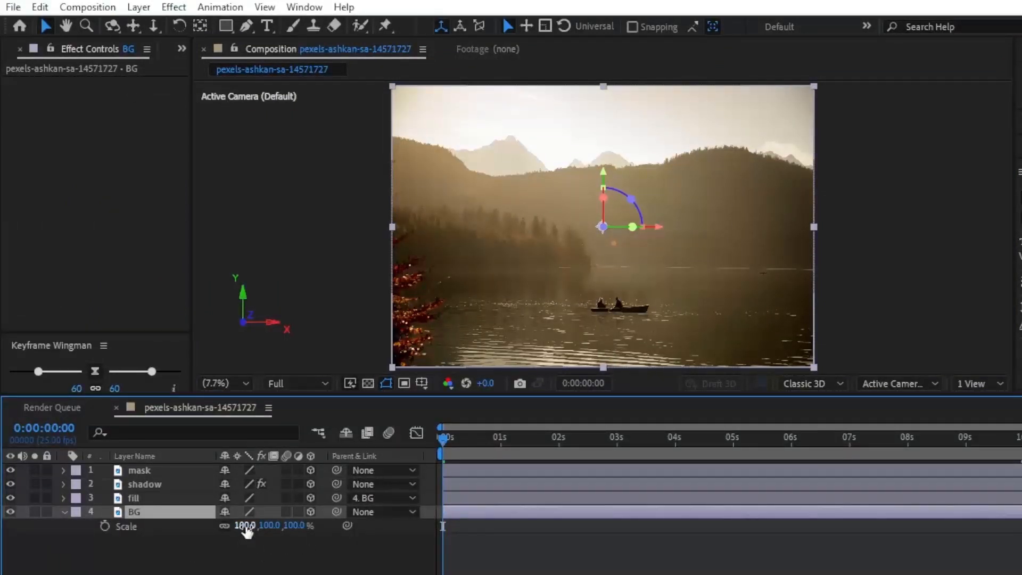
pyautogui.moveTo(244, 527); pyautogui.dragTo(260, 528)
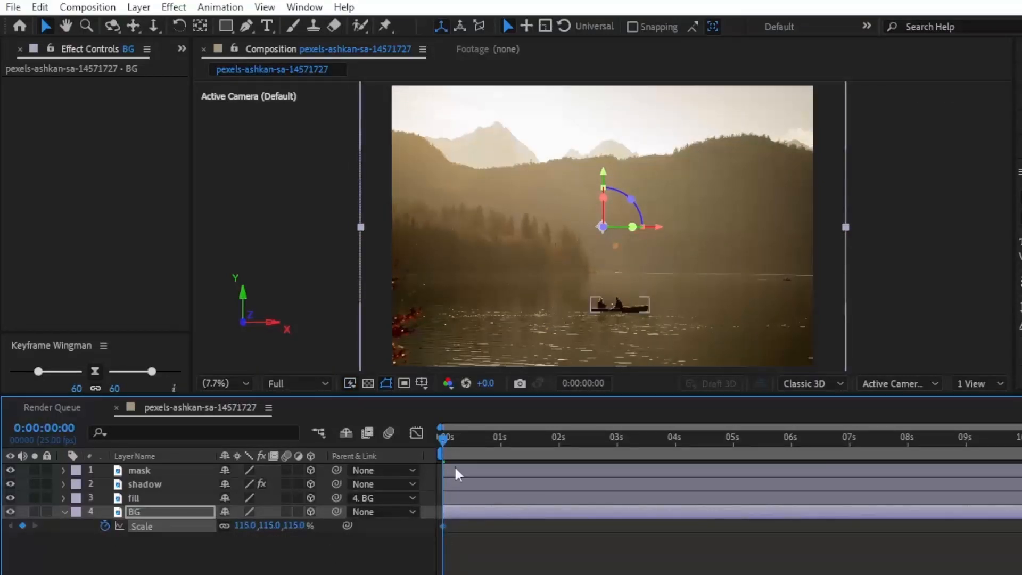
# Reset the BG layer's Scale to 100% at 2 seconds and apply Easy Ease to both Scale keyframes
pyautogui.moveTo(445, 439); pyautogui.dragTo(559, 452)
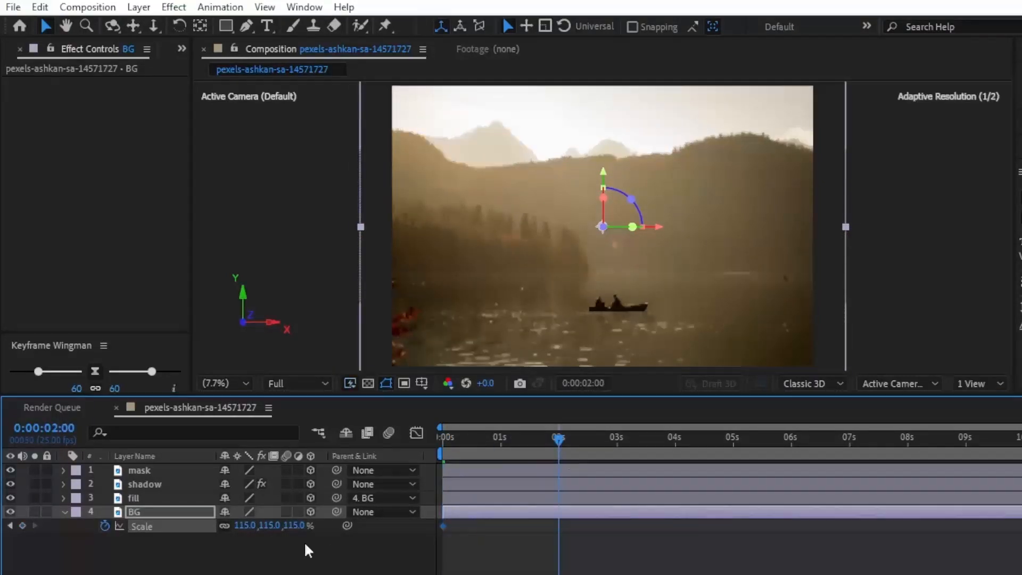
pyautogui.rightClick(292, 524)
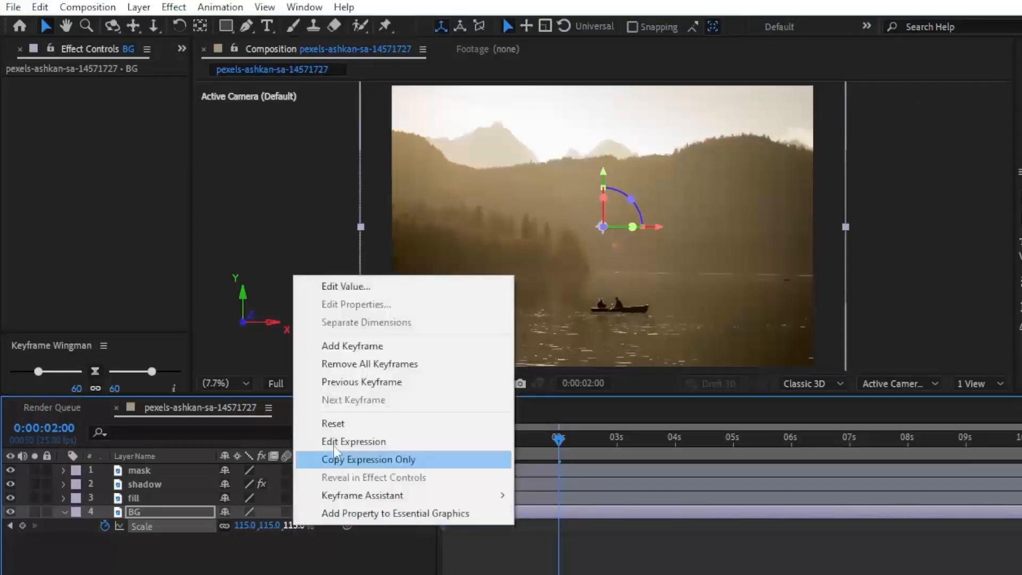
pyautogui.click(333, 424)
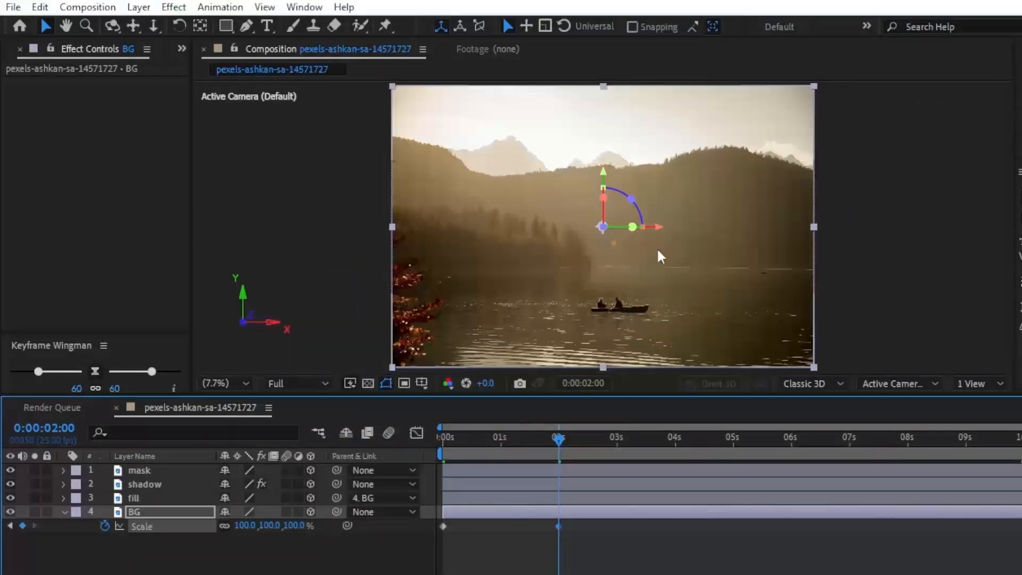
pyautogui.moveTo(587, 522); pyautogui.dragTo(435, 534)
pyautogui.press('F9')
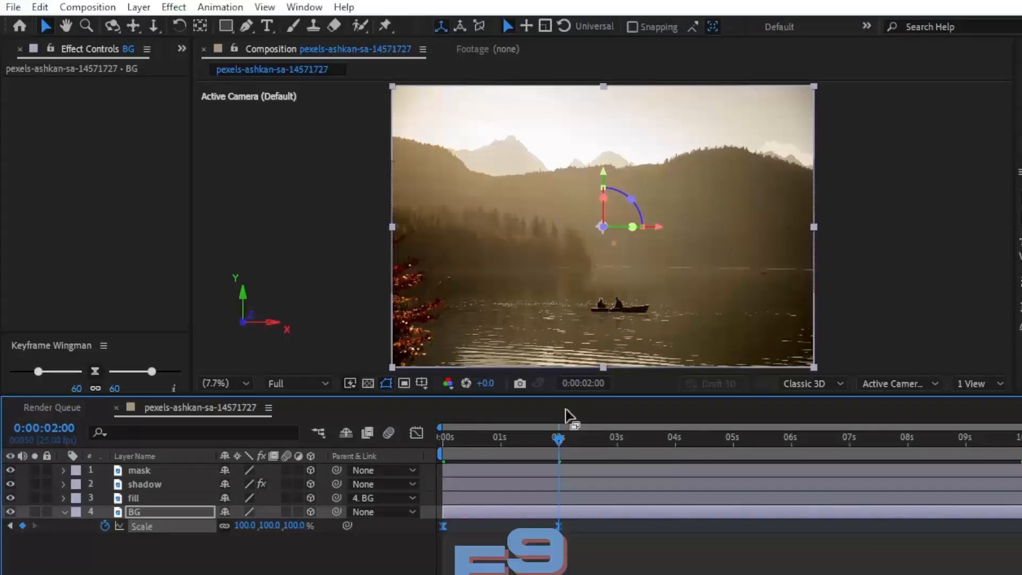
# Move the mask layer's boat past the right edge of the frame to X 7052 and keyframe its Position at 2 seconds
pyautogui.click(134, 470)
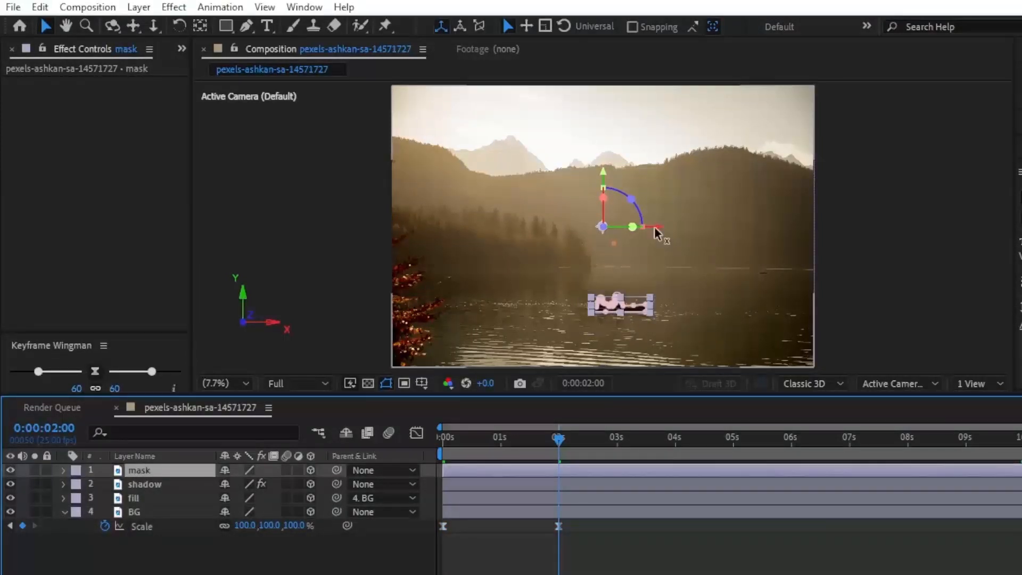
pyautogui.moveTo(655, 226); pyautogui.dragTo(892, 239)
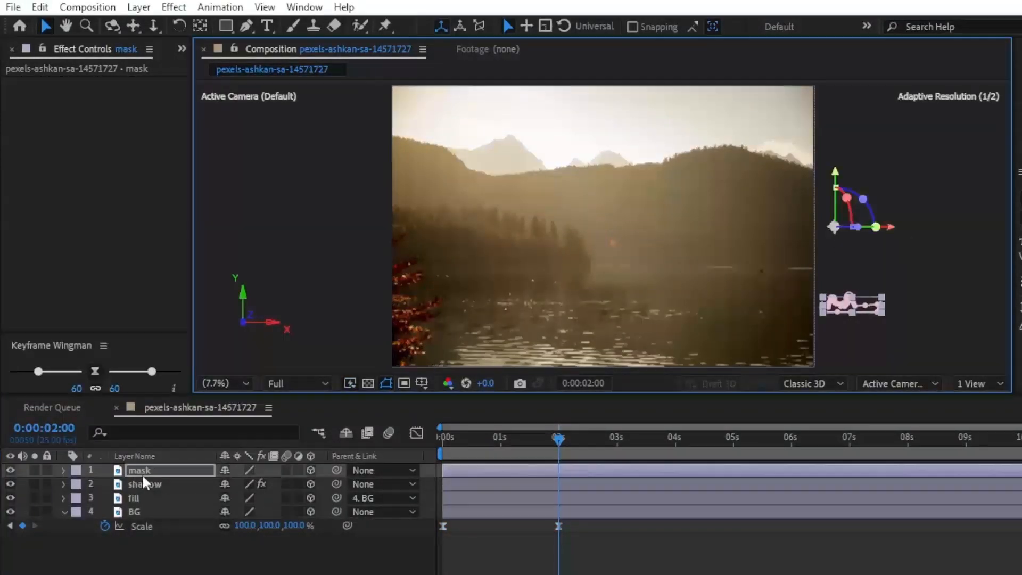
pyautogui.press('p')
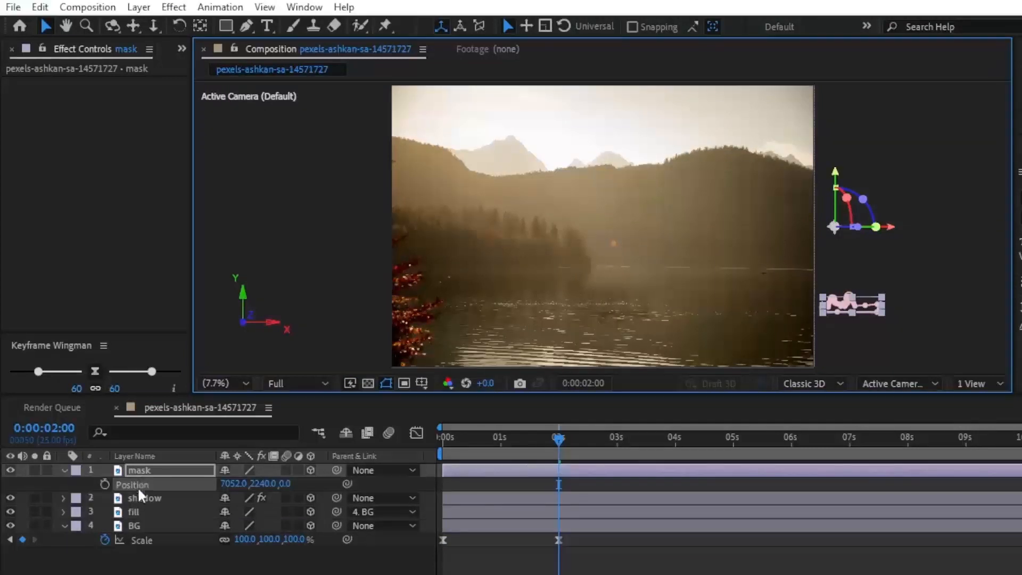
pyautogui.click(104, 484)
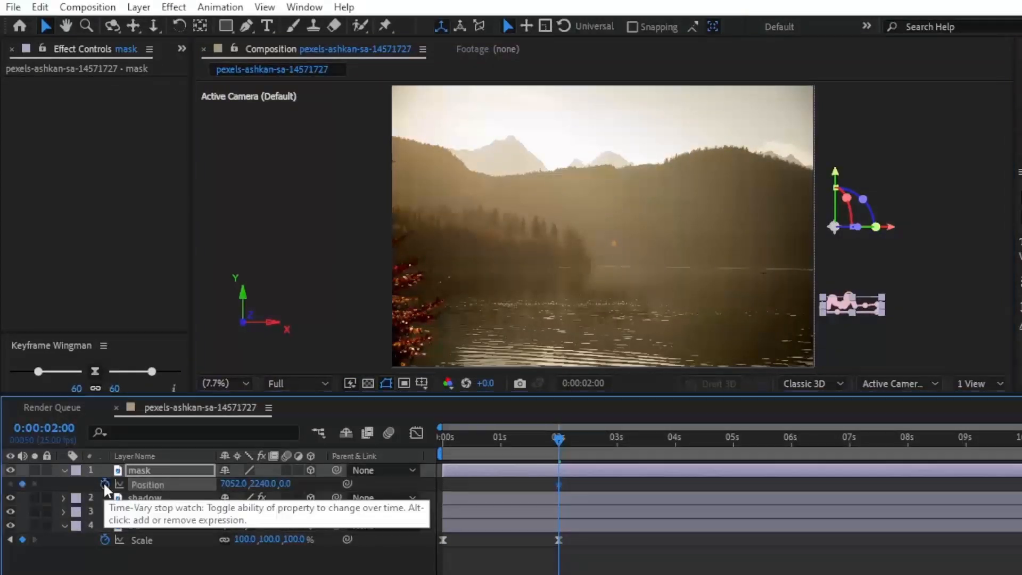
# At the timeline's end, move the boat across the lake to about X 982 and ease both Position keyframes
pyautogui.moveTo(559, 435); pyautogui.dragTo(587, 436)
pyautogui.moveTo(659, 451); pyautogui.dragTo(1019, 452)
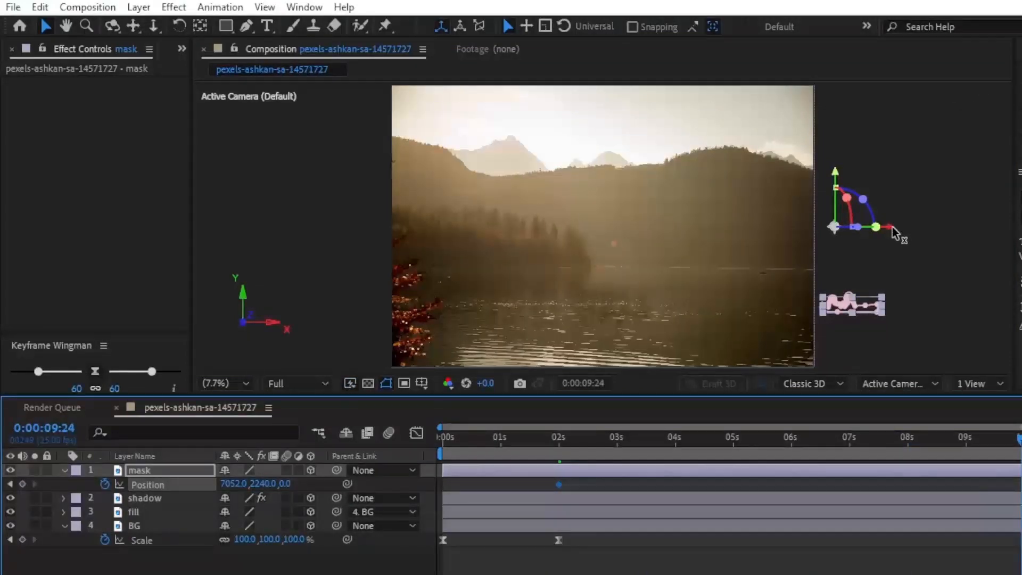
pyautogui.moveTo(893, 228); pyautogui.dragTo(509, 229)
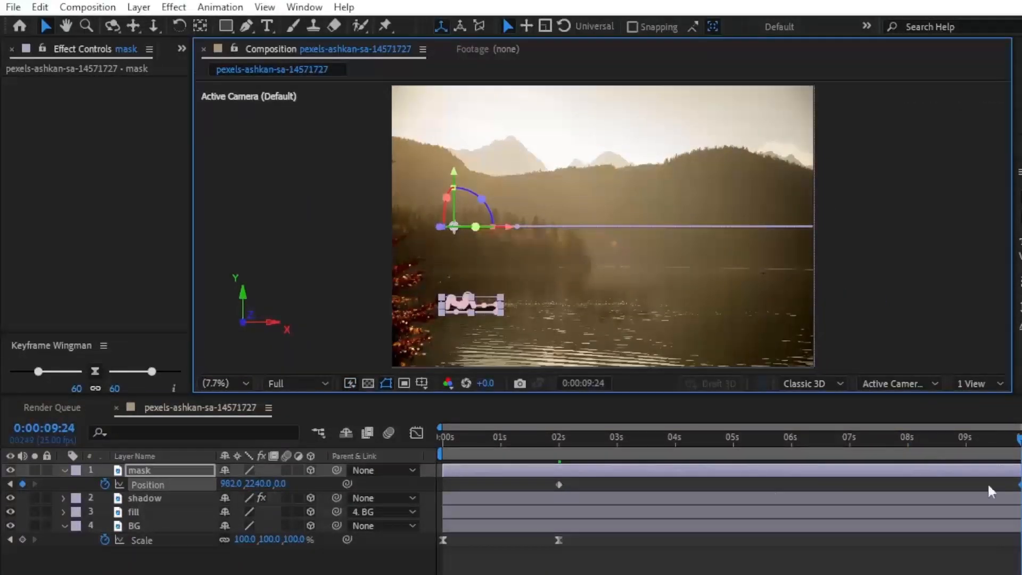
pyautogui.click(559, 483)
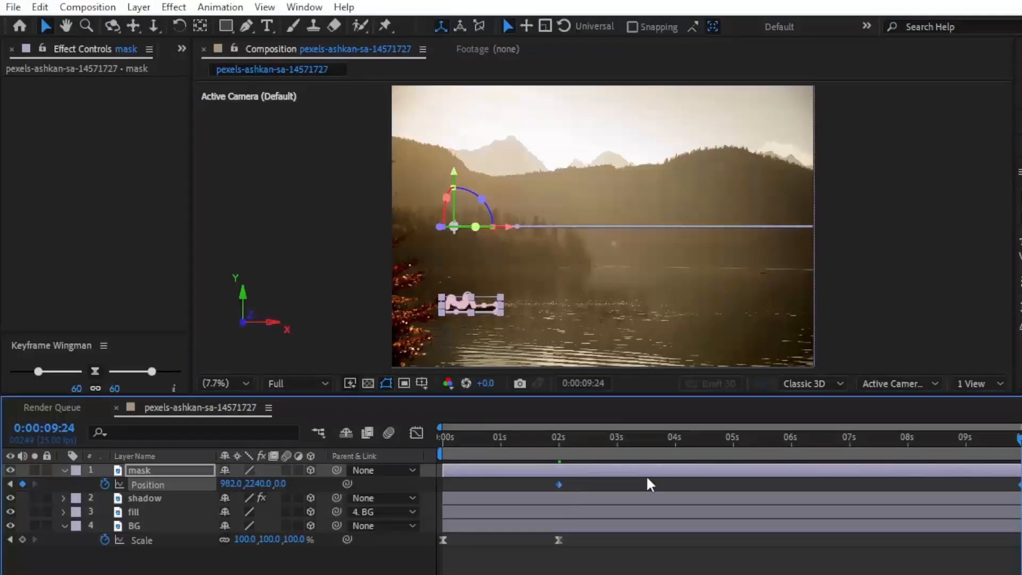
pyautogui.press('F9')
pyautogui.moveTo(570, 450); pyautogui.dragTo(1018, 454)
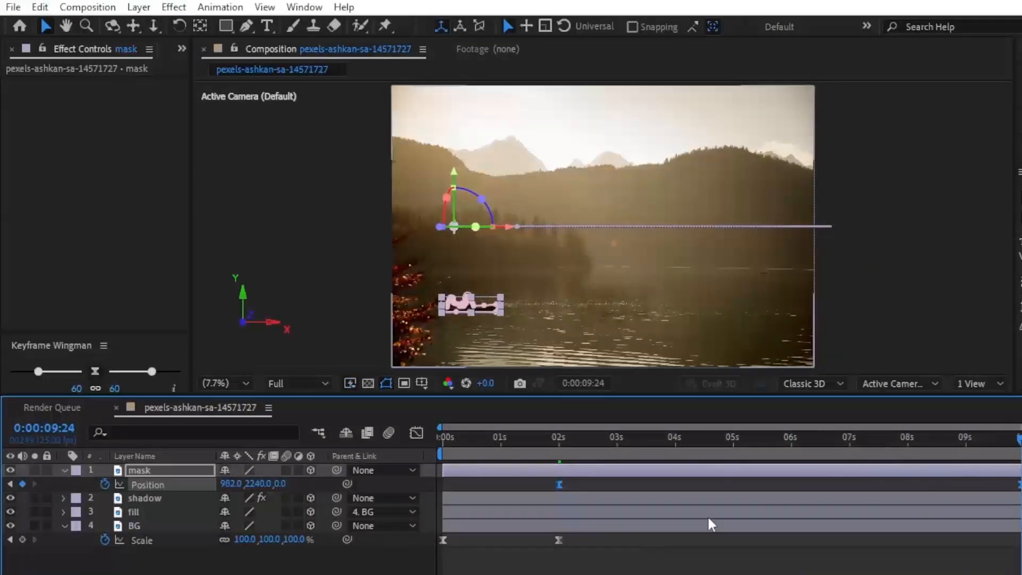
# Set the BG layer's Scale to 110% at the timeline's end and preview the combined animation
pyautogui.click(296, 539)
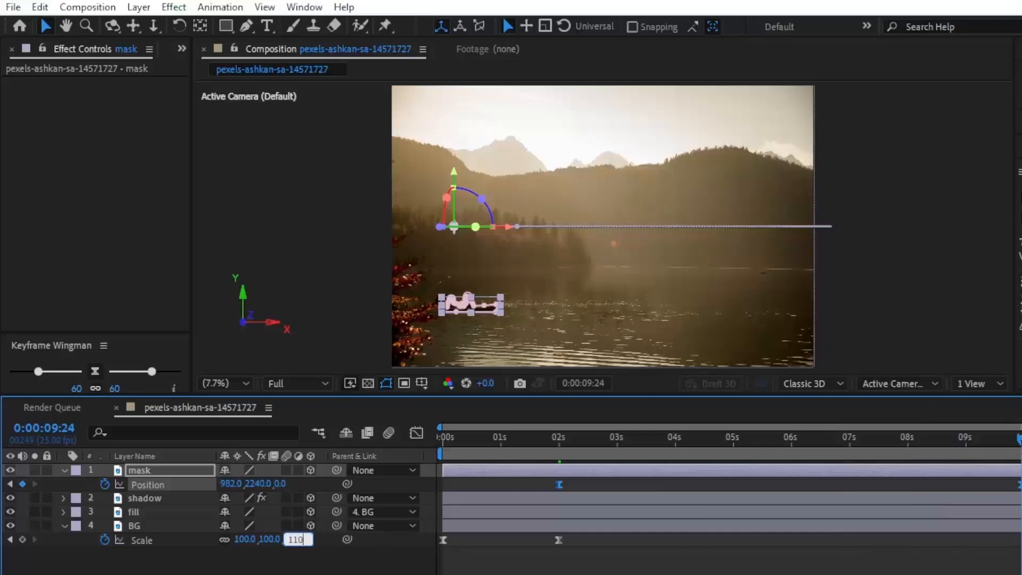
pyautogui.write('110')
pyautogui.press('Return')
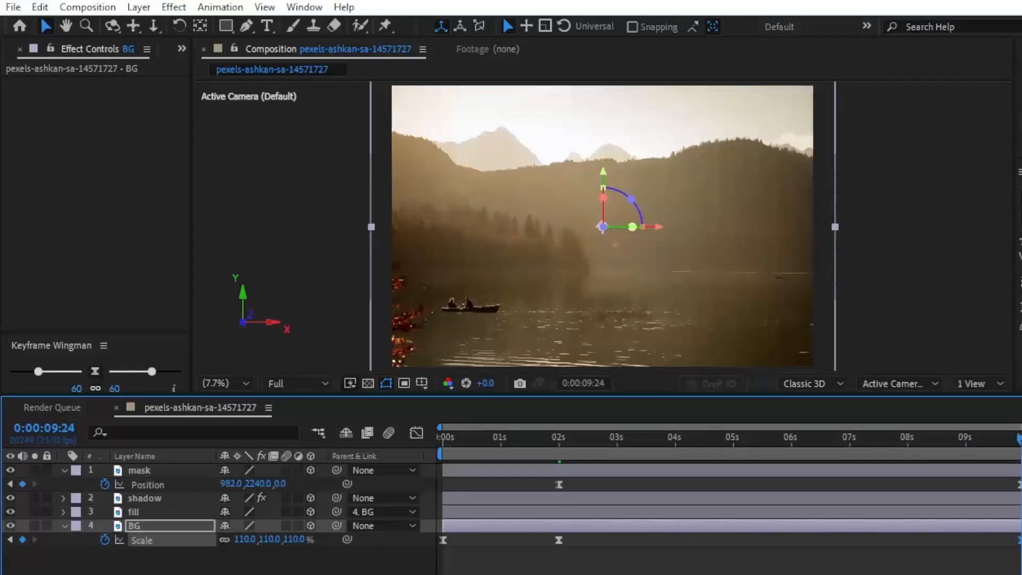
pyautogui.moveTo(1018, 437)
pyautogui.mouseDown()
pyautogui.moveTo(717, 437)
pyautogui.moveTo(435, 456)
pyautogui.moveTo(902, 462)
pyautogui.moveTo(1019, 452)
pyautogui.mouseUp()
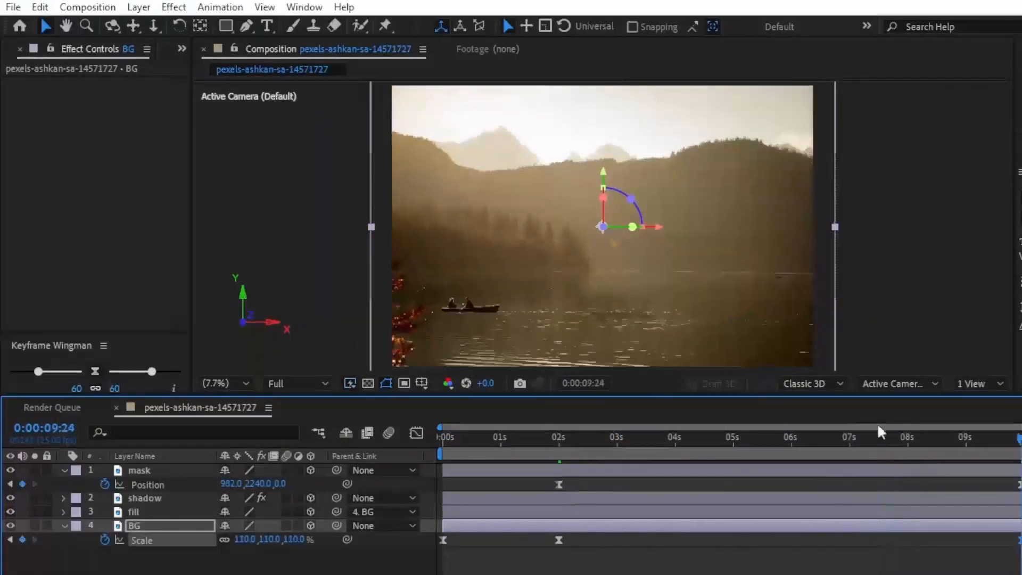
# Collapse the mask and BG layers' properties and show the project's items instead of the effect controls
pyautogui.click(63, 469)
pyautogui.click(61, 512)
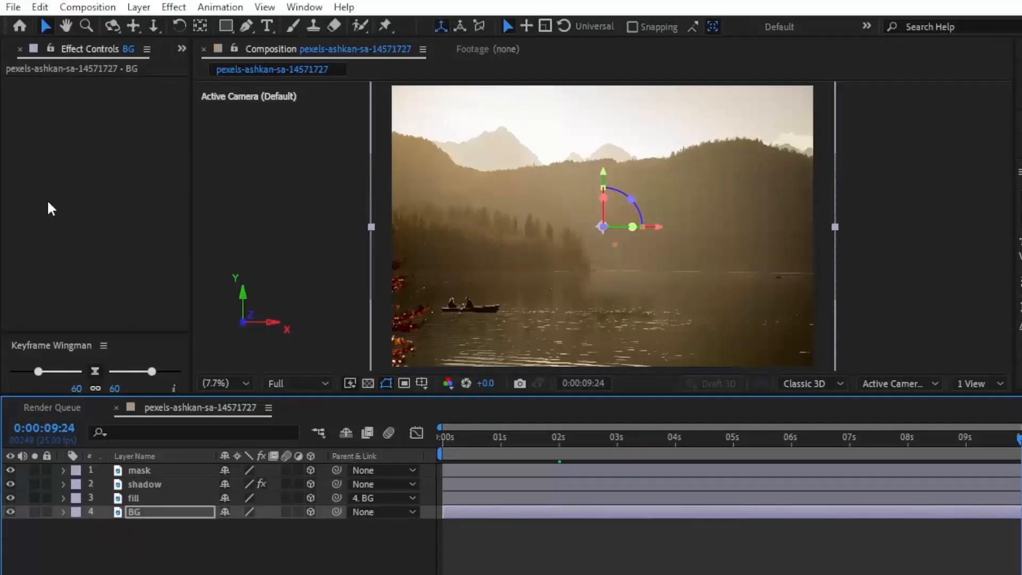
pyautogui.click(181, 48)
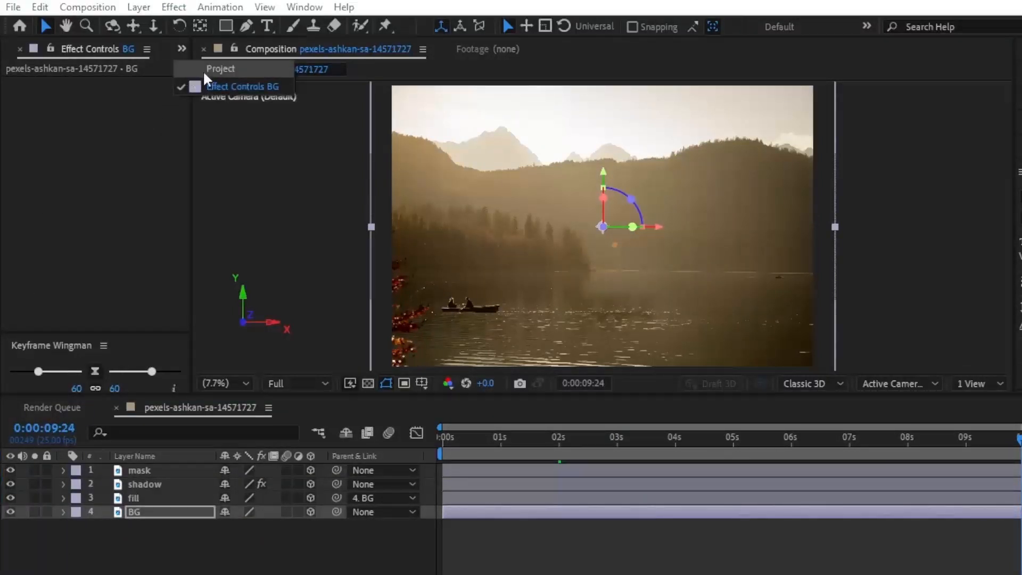
pyautogui.click(205, 68)
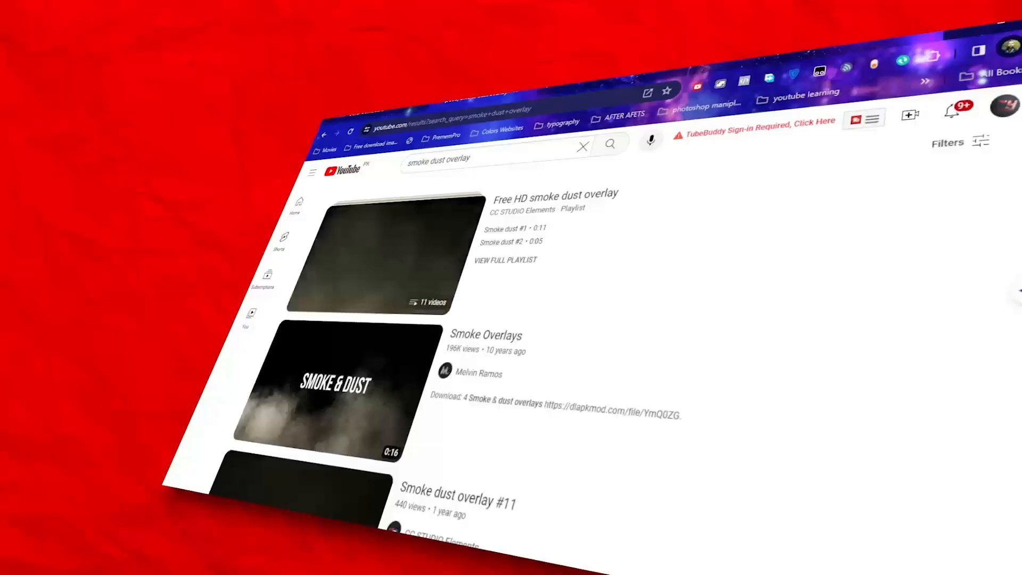
# Switch to YouTube and browse the smoke dust overlay search results for suitable footage
pyautogui.scroll(-5, 532, 319)
pyautogui.scroll(-10, 586, 319)
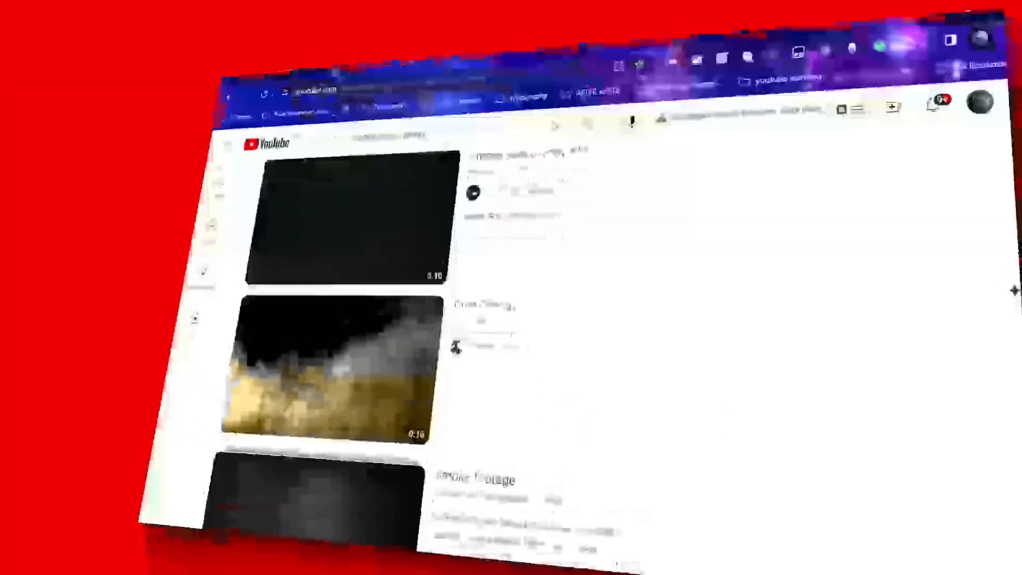
pyautogui.scroll(-5, 533, 319)
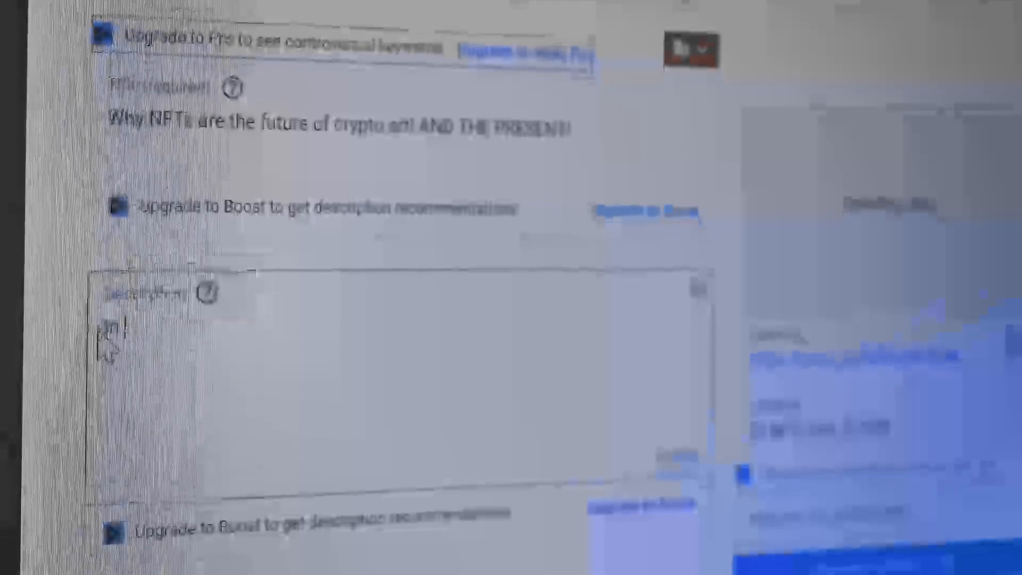
pyautogui.write('this youtube v')
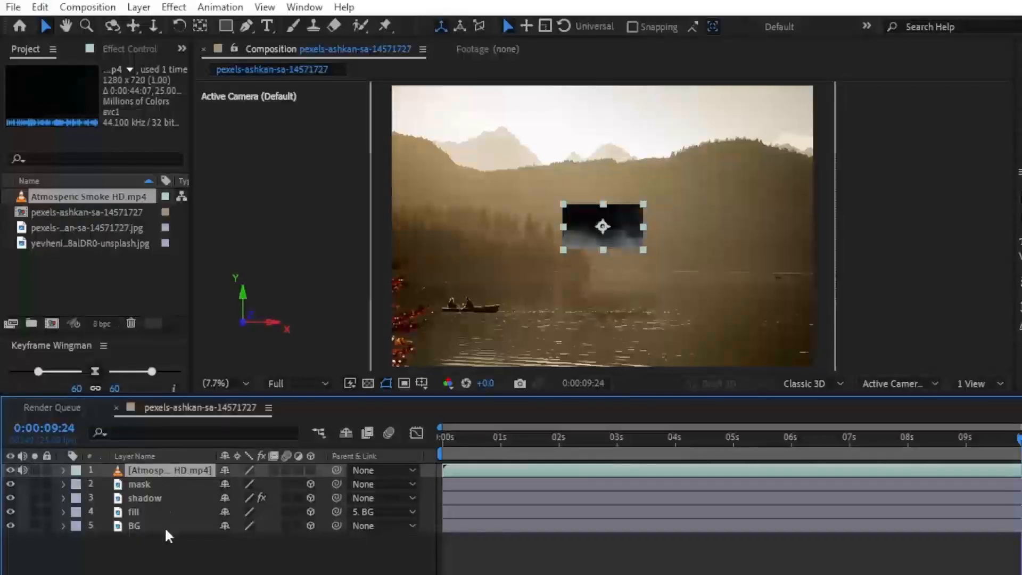
# Scale the Atmosperic Smoke HD.mp4 layer up to 693% to cover the whole frame and collapse its properties
pyautogui.press('s')
pyautogui.moveTo(242, 485); pyautogui.dragTo(77, 480)
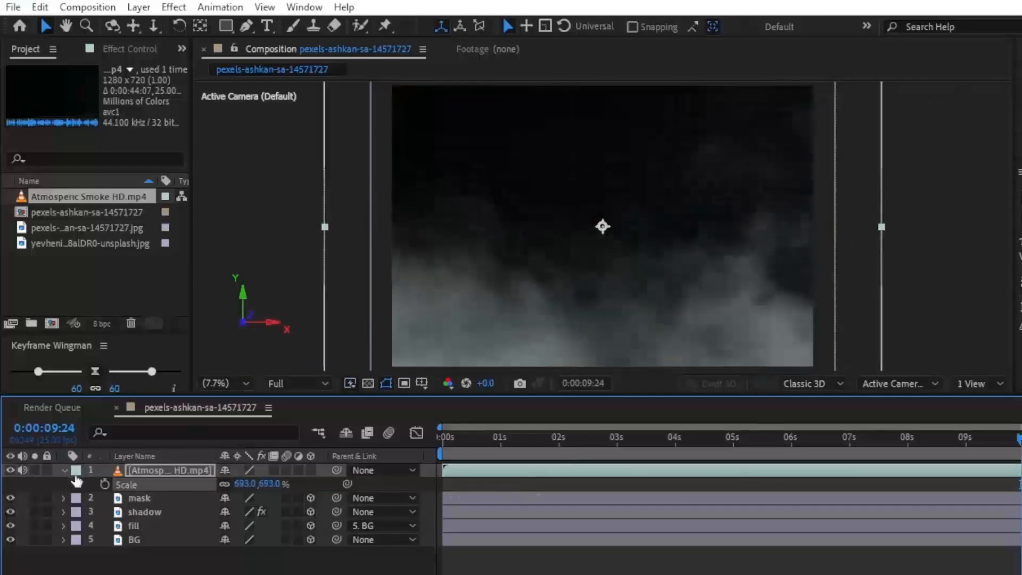
pyautogui.click(64, 470)
# Show the layers' blending mode settings and set the smoke footage layer's mode to Screen
pyautogui.press('F4')
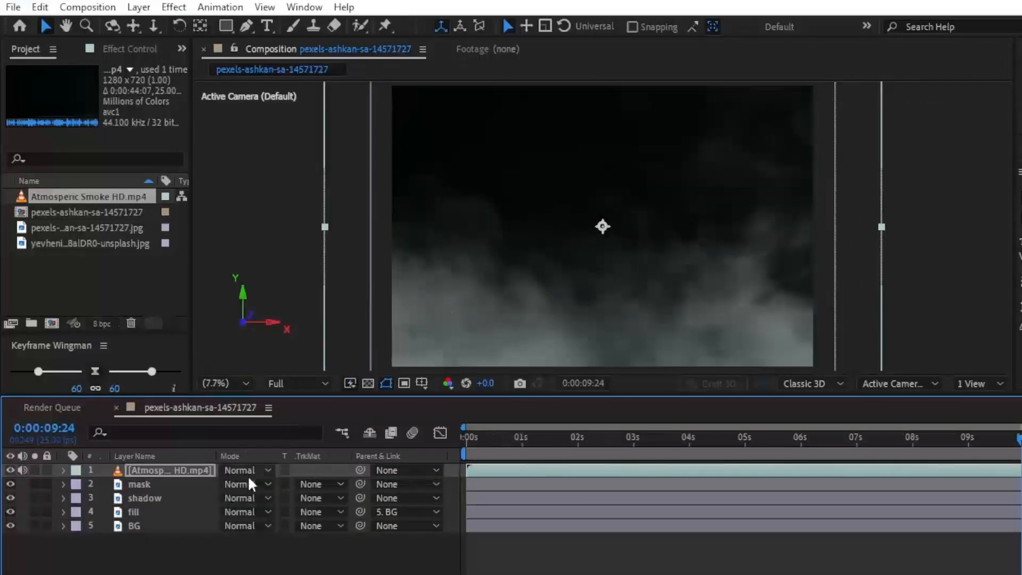
pyautogui.click(246, 471)
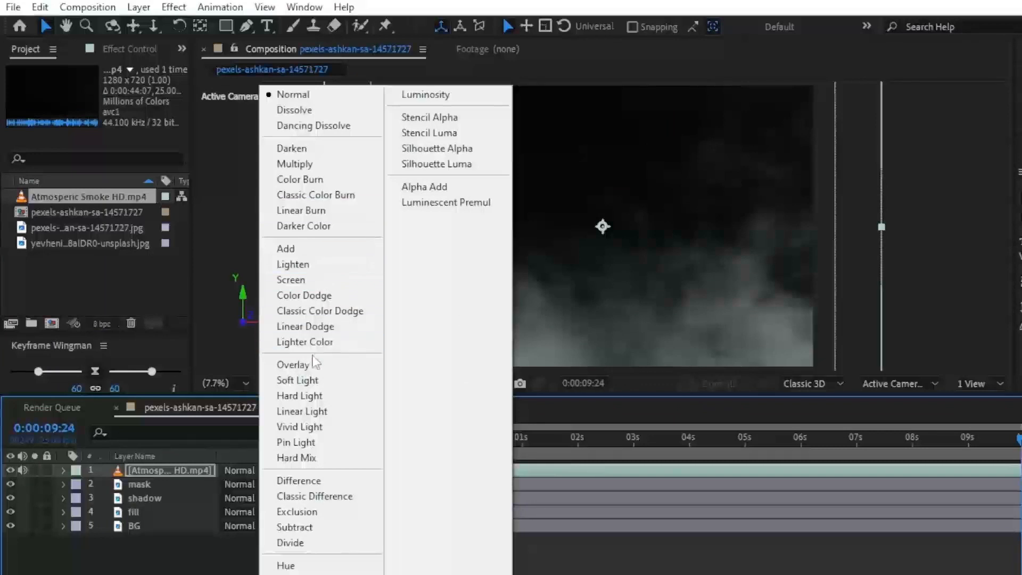
pyautogui.click(298, 279)
# Set the smoke footage layer's Opacity to 20% and scrub back through the timeline to check the animation
pyautogui.press('t')
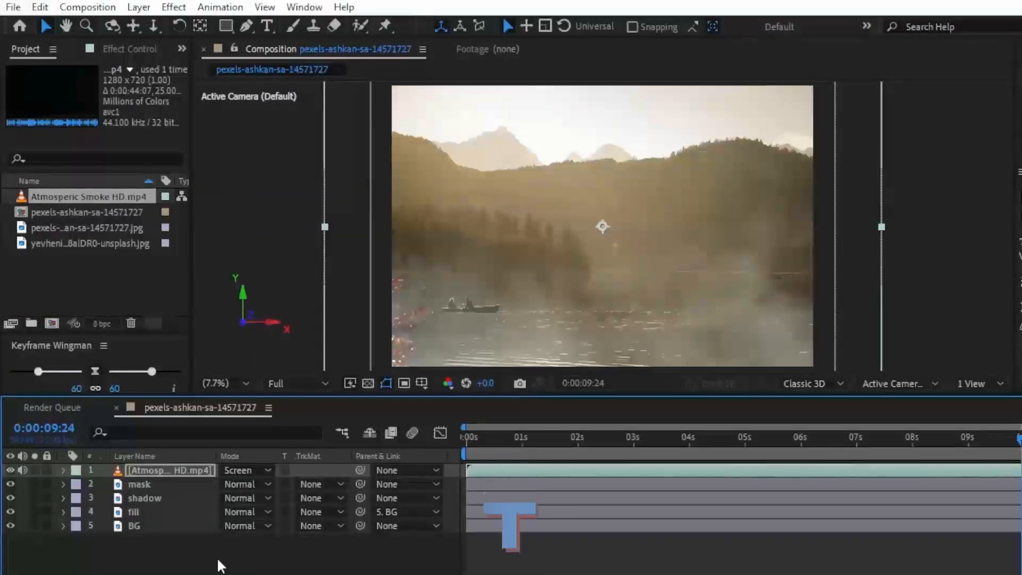
pyautogui.click(229, 485)
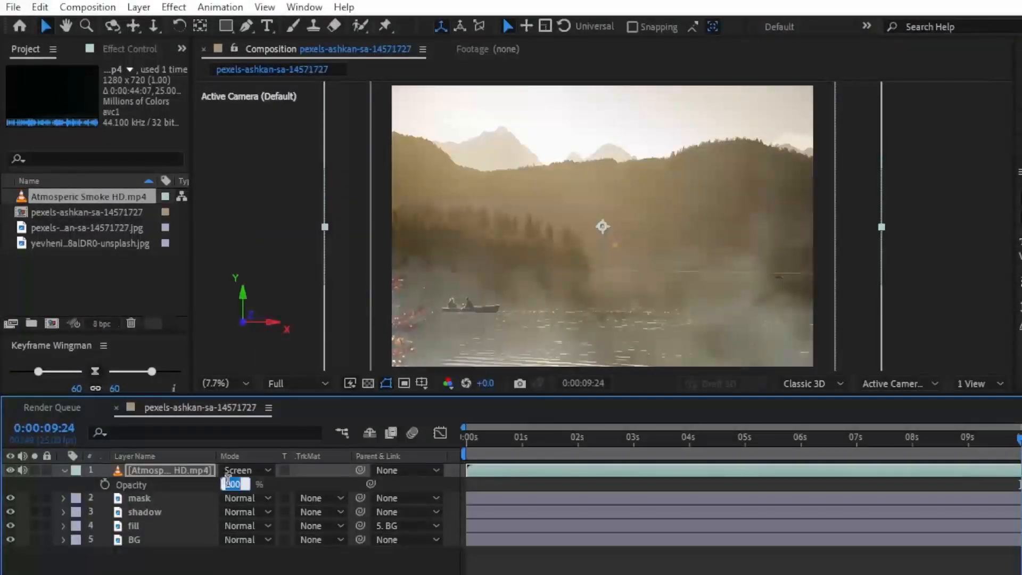
pyautogui.press('Return')
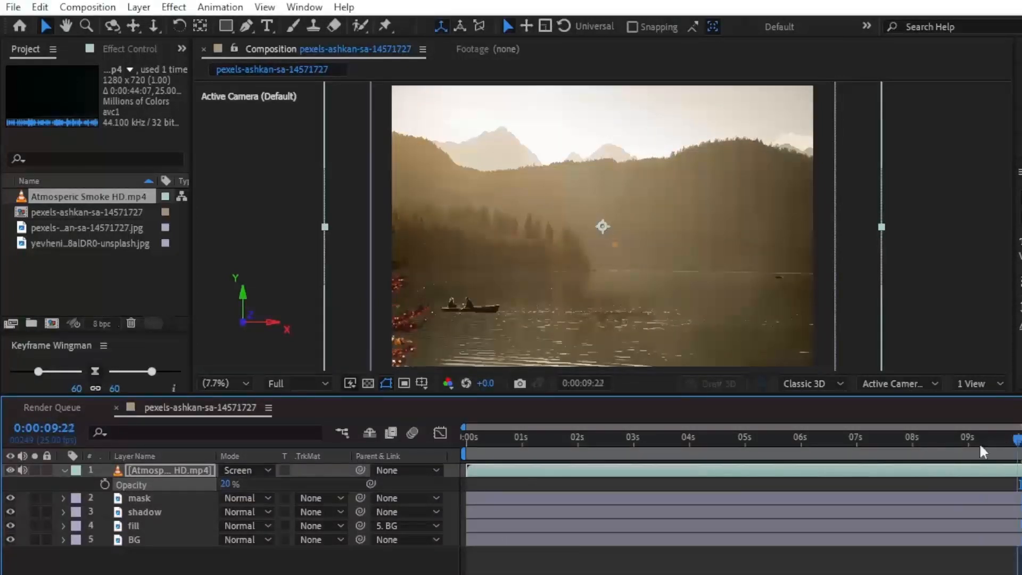
pyautogui.moveTo(979, 445); pyautogui.dragTo(537, 437)
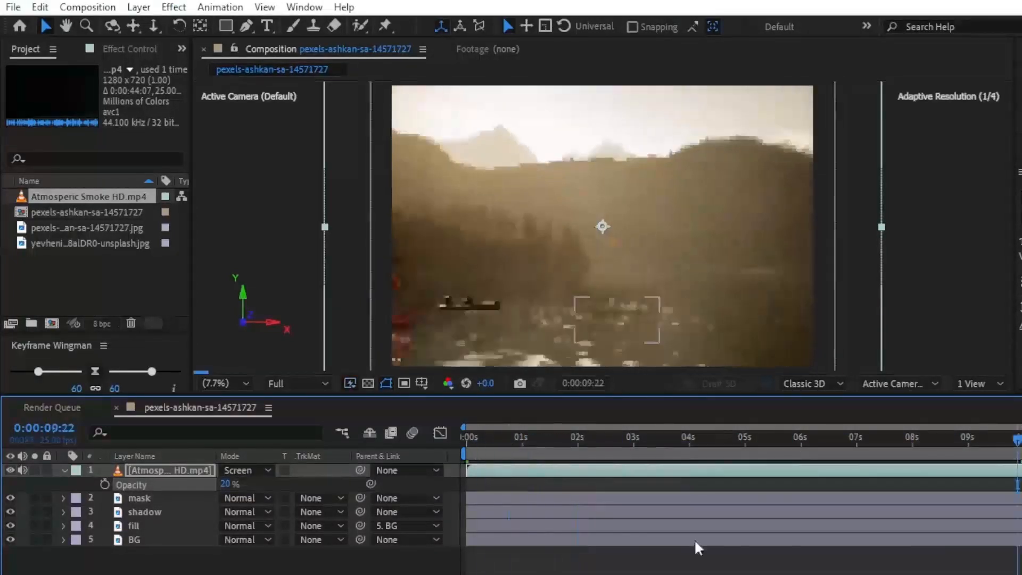